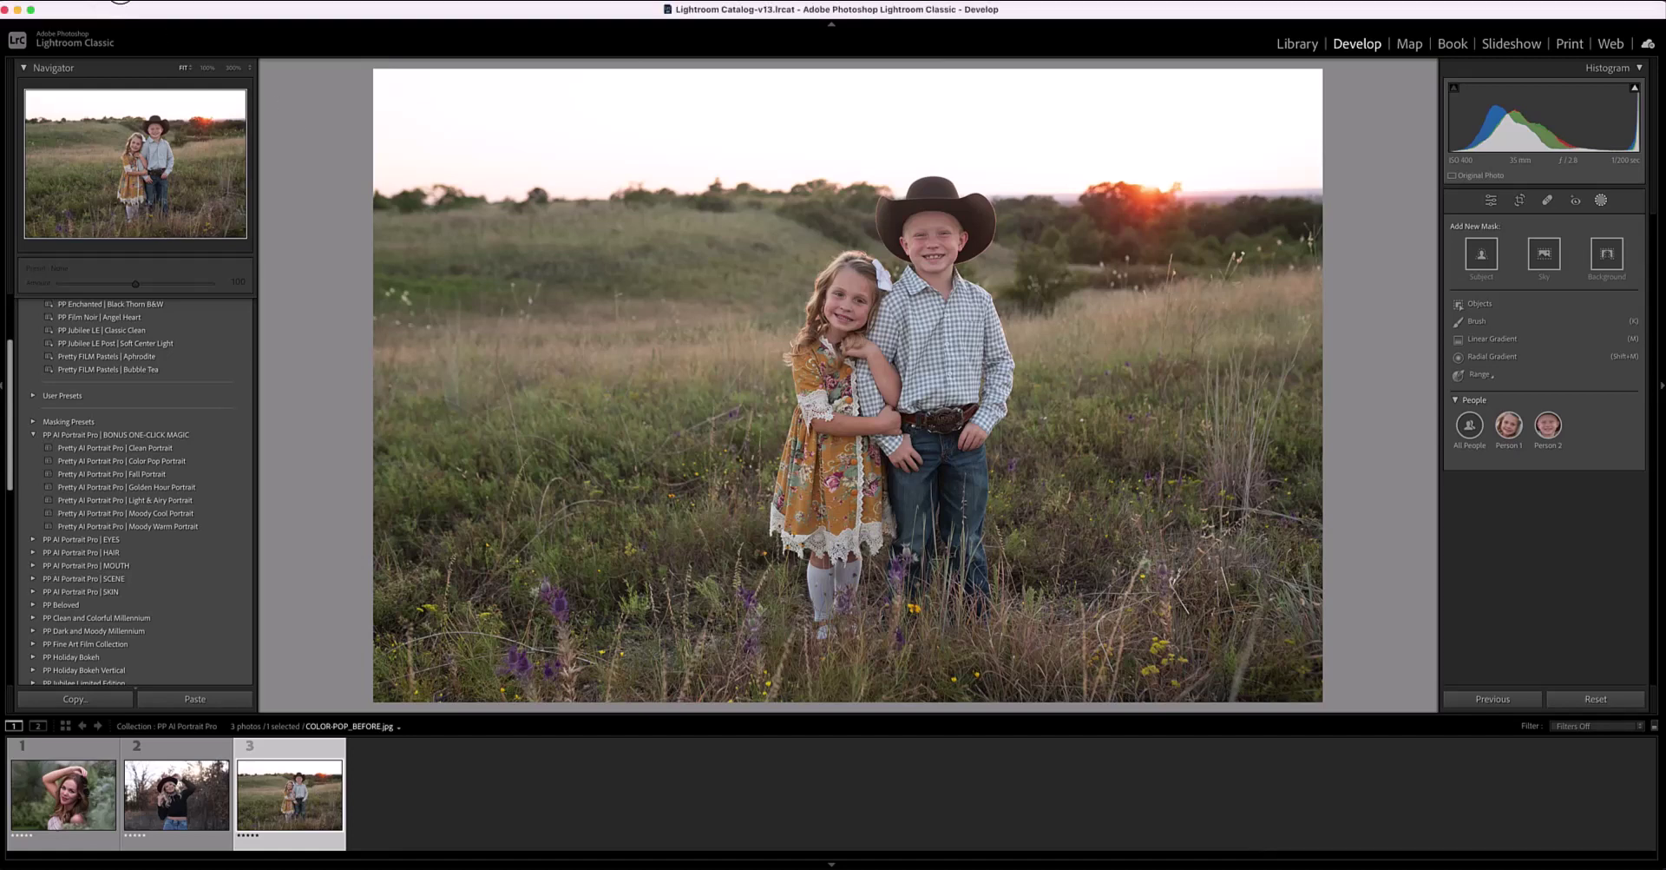
# Switch to the Lightroom cloud app with the headscarf portrait open in Edit view
pyautogui.click(116, 10)
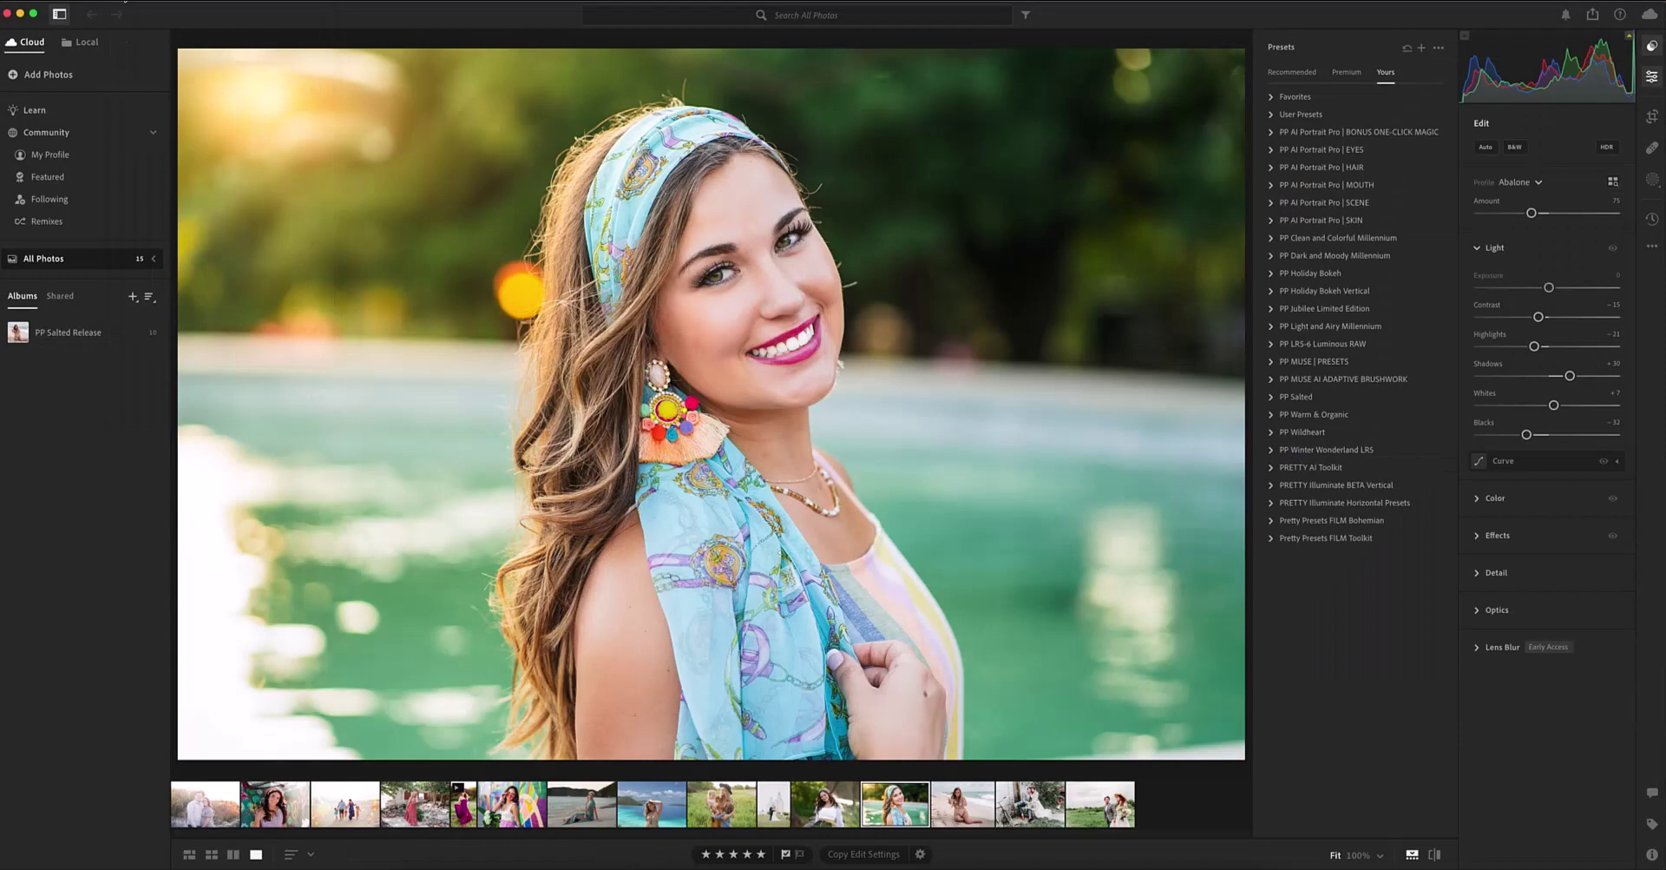
# Cancel importing the Pretty AI Portrait Pro presets and return to Lightroom Classic
pyautogui.click(122, 0)
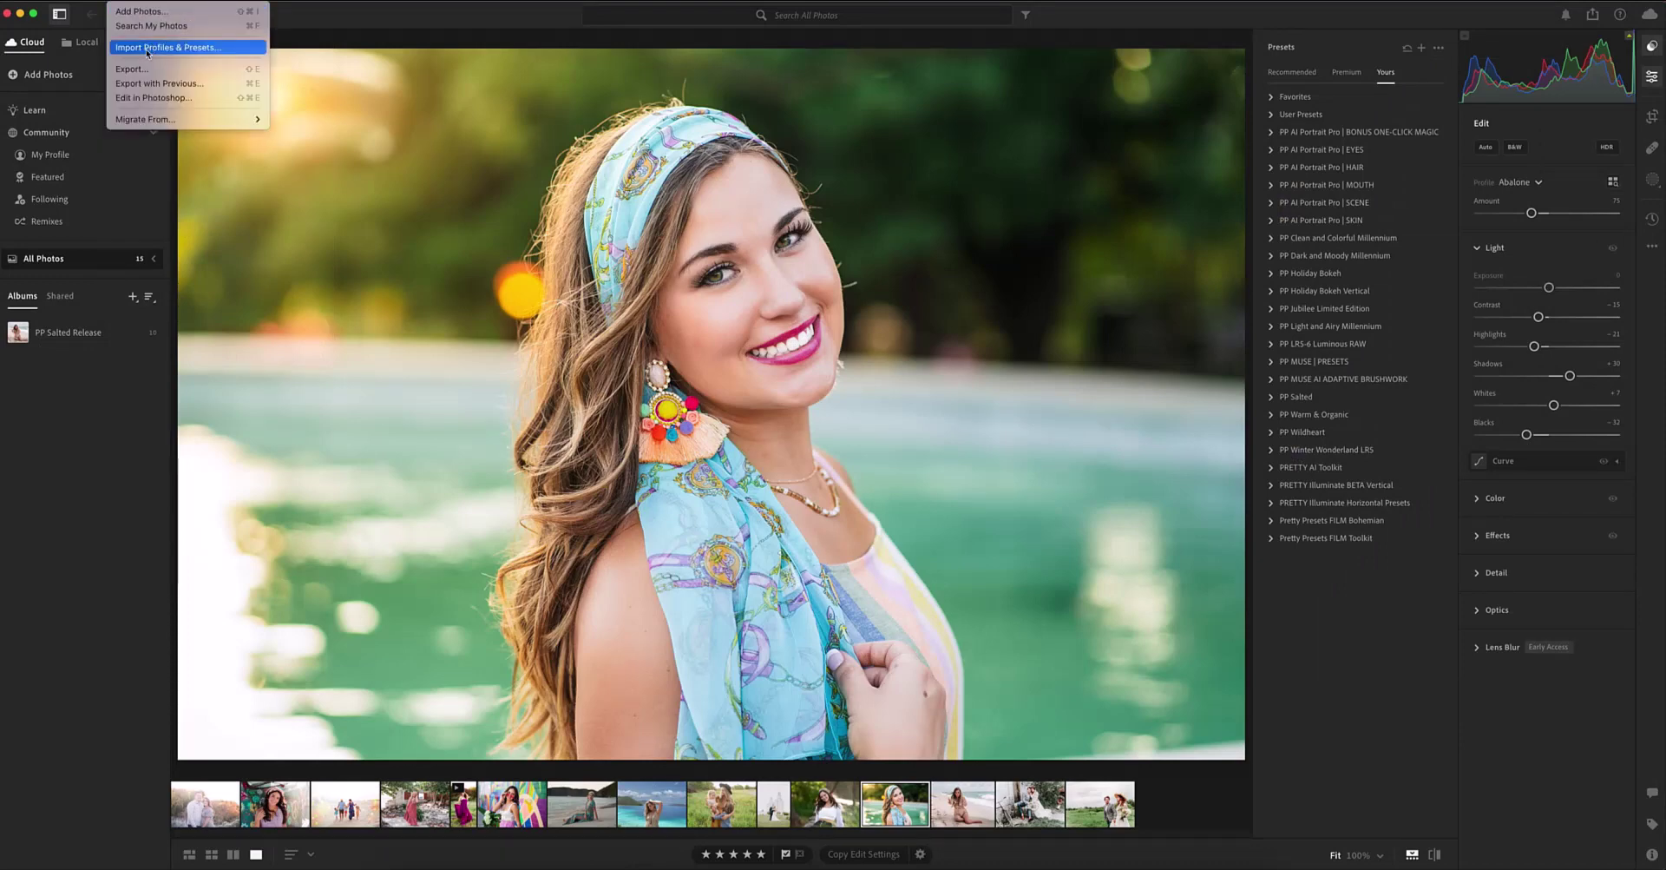
pyautogui.click(146, 49)
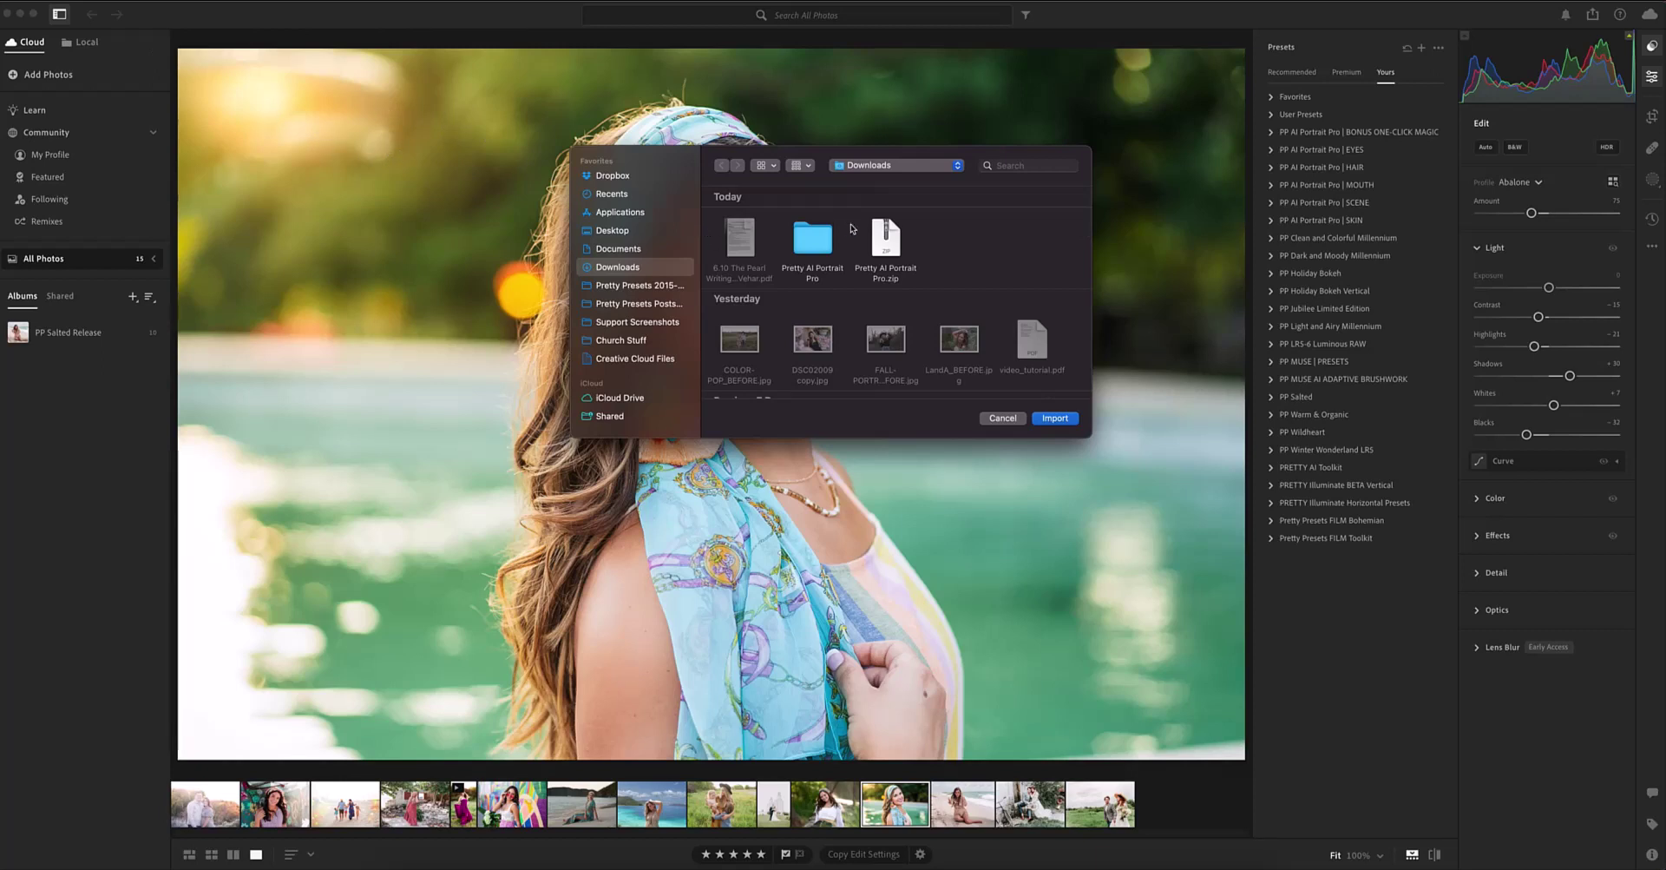
pyautogui.click(813, 256)
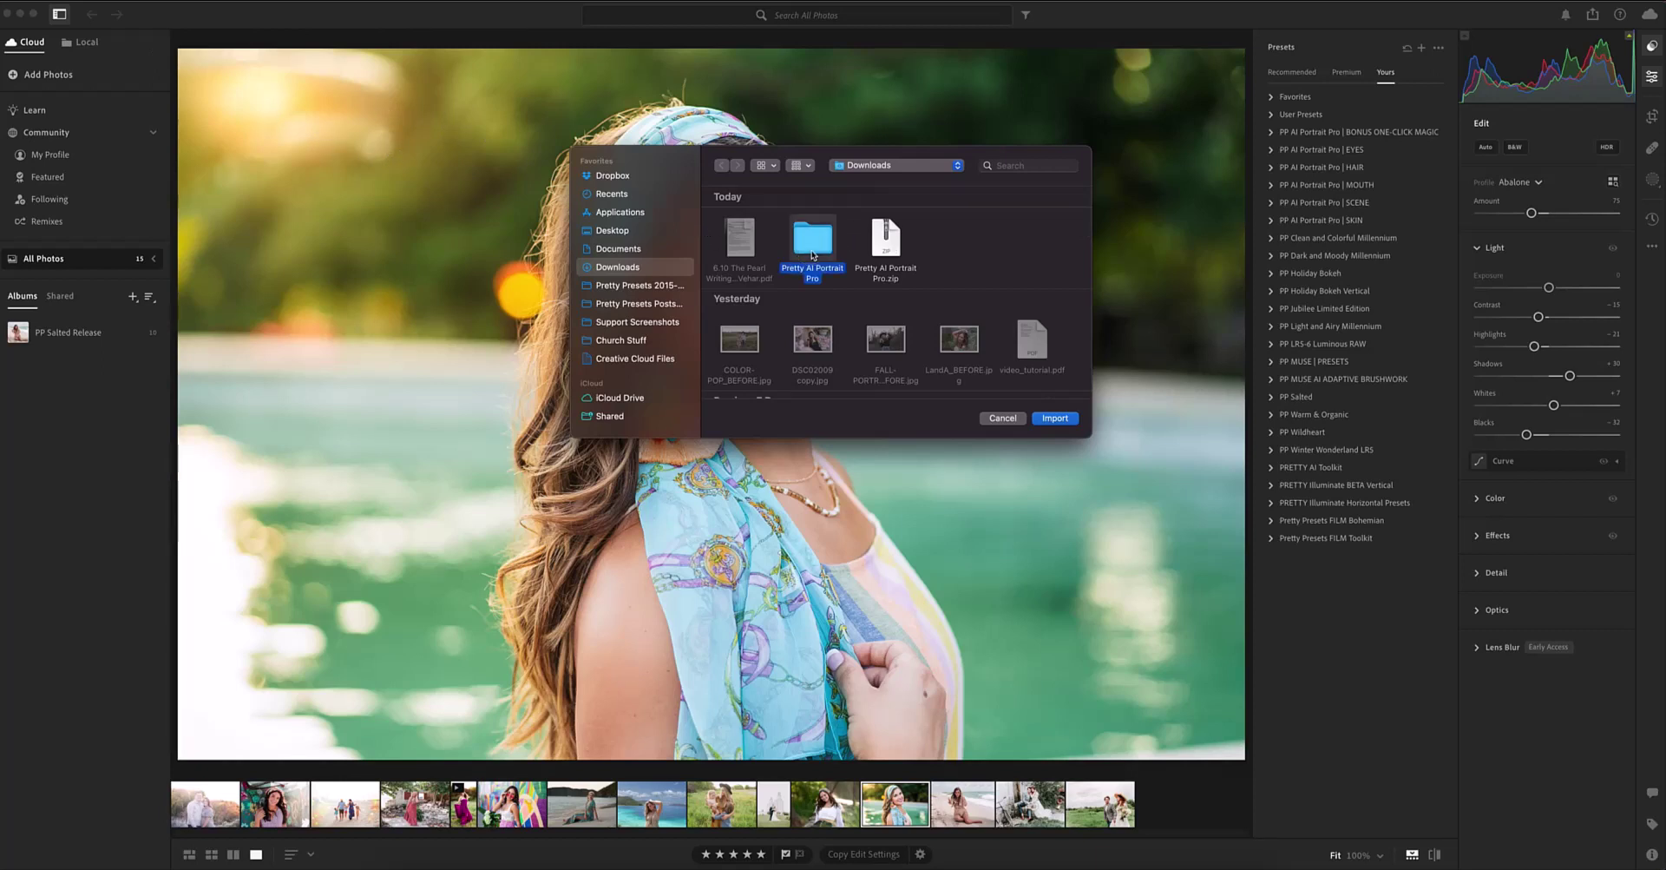
pyautogui.click(1003, 419)
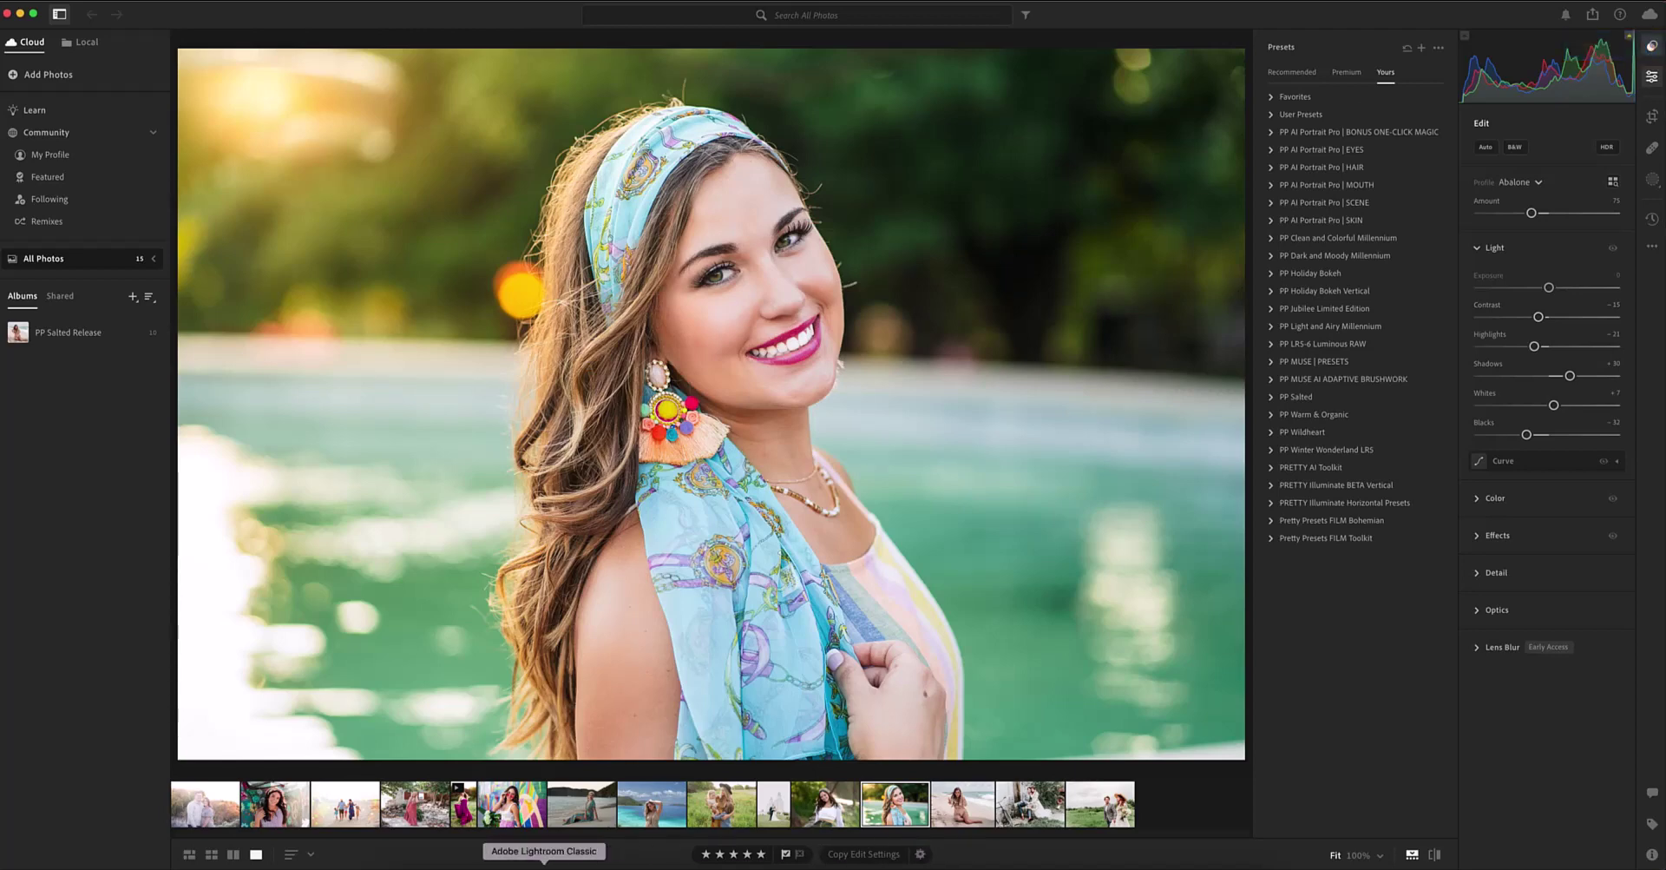
pyautogui.click(544, 866)
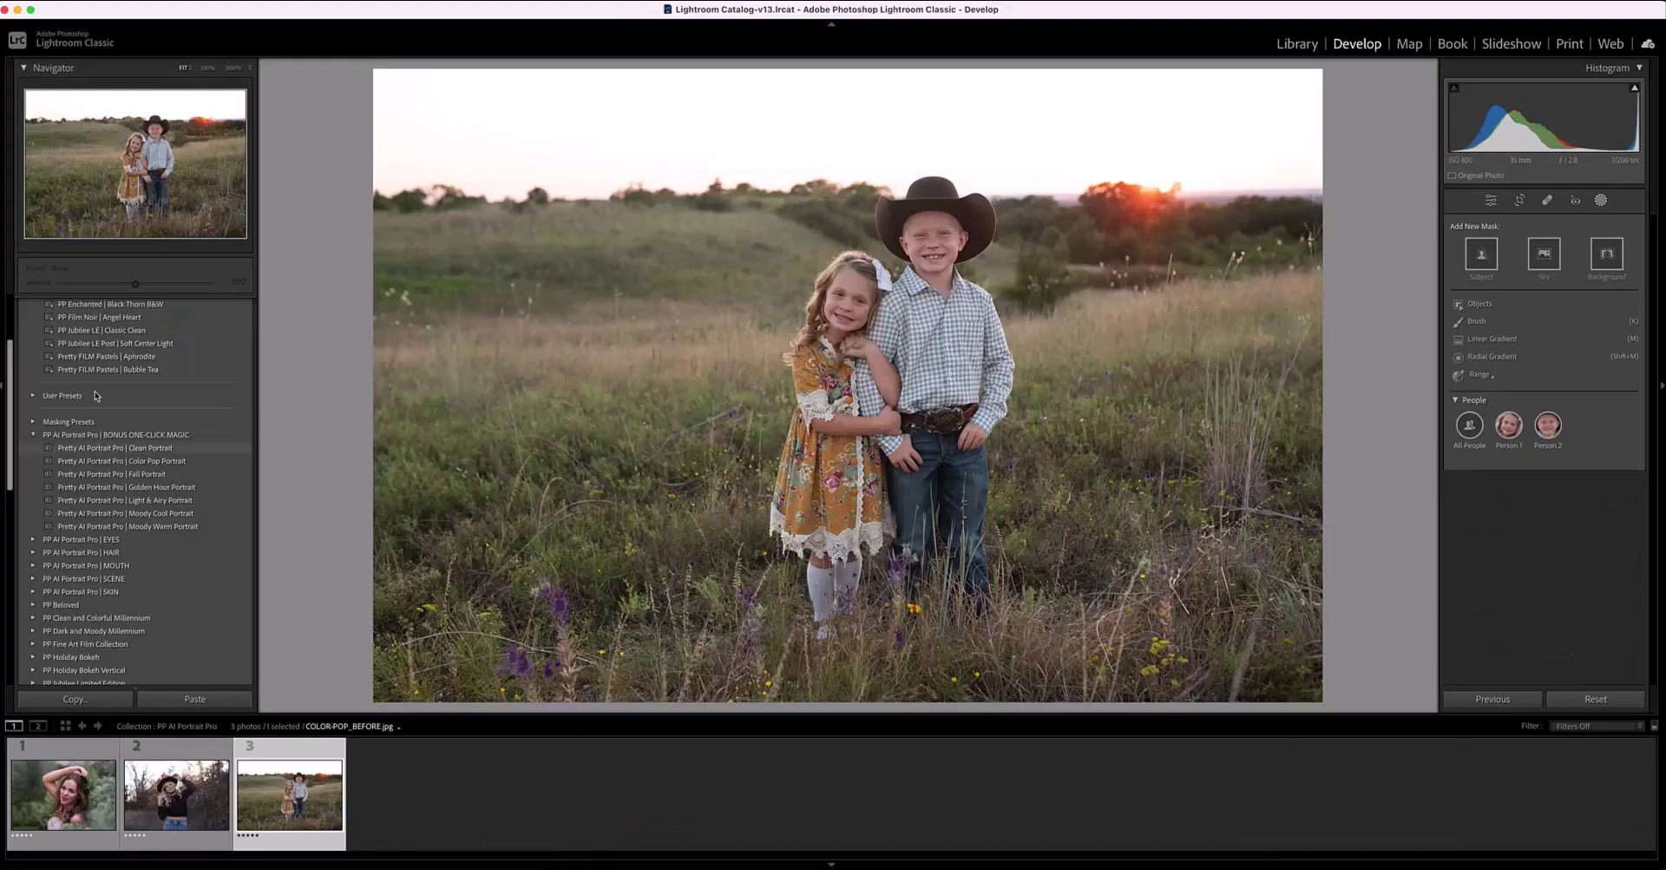
pyautogui.scroll(3, 100, 420)
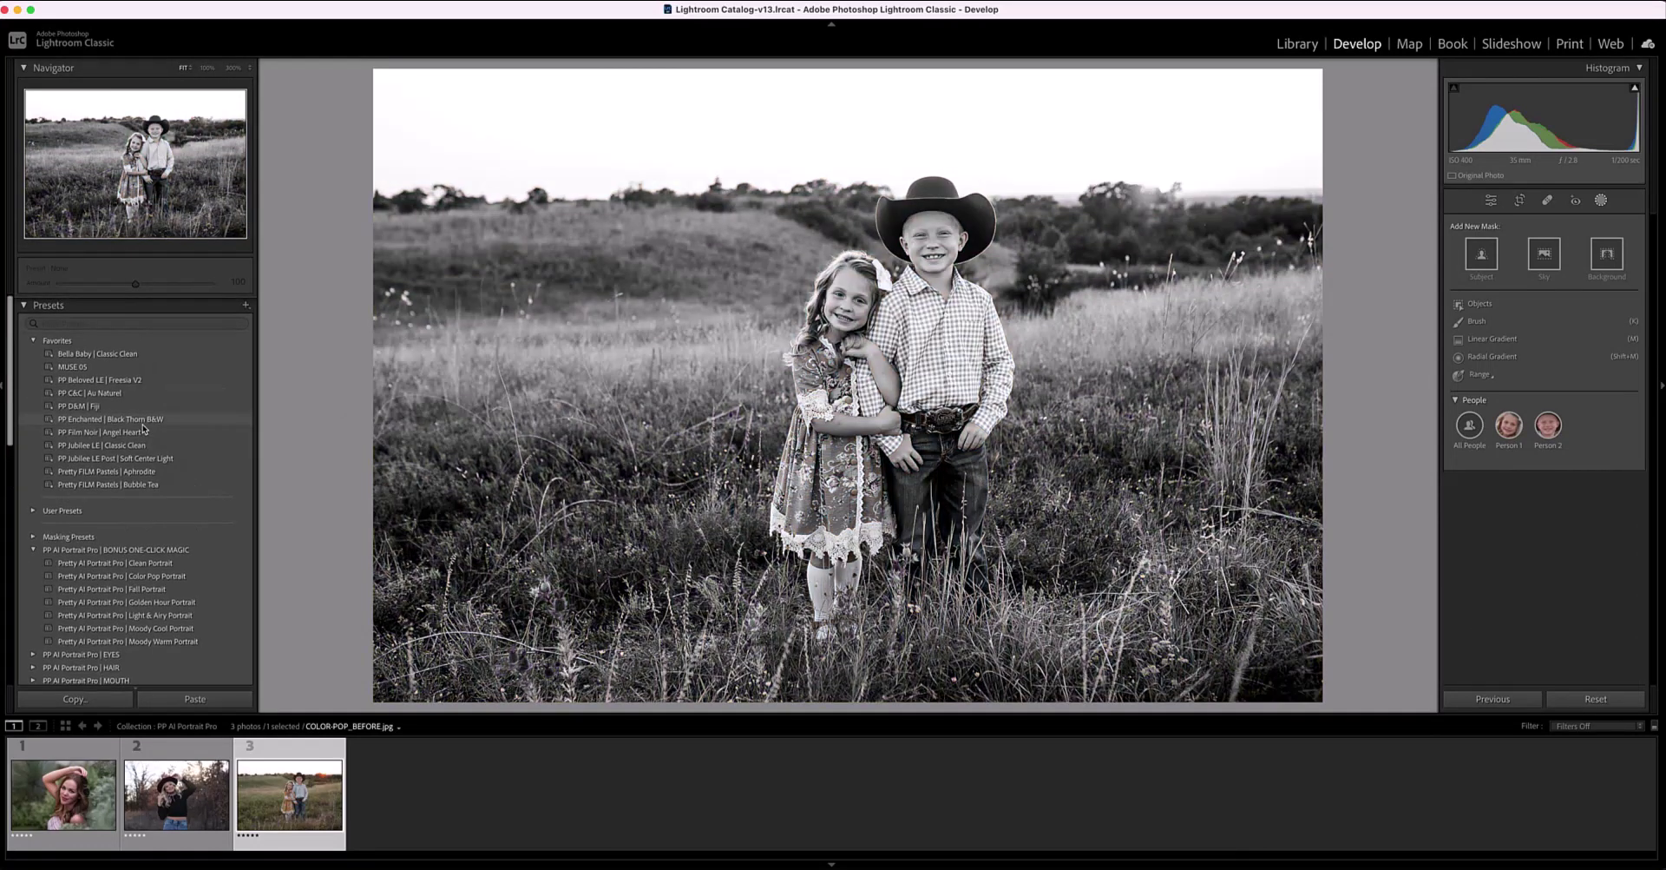
pyautogui.scroll(-5, 143, 436)
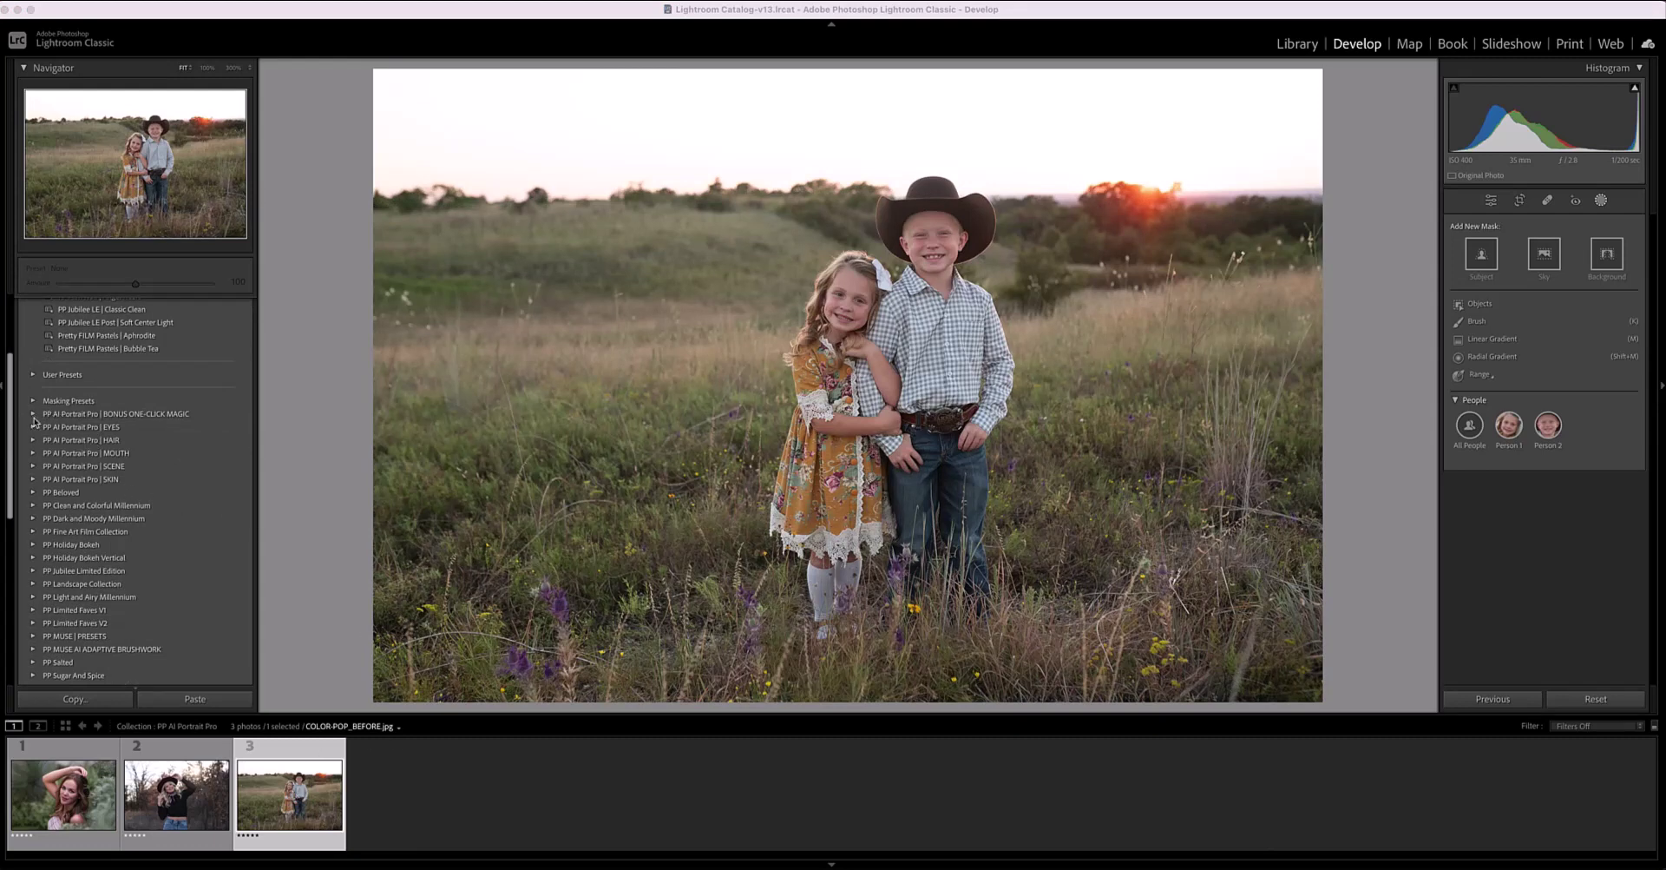
pyautogui.scroll(3, 45, 430)
pyautogui.scroll(-3, 50, 436)
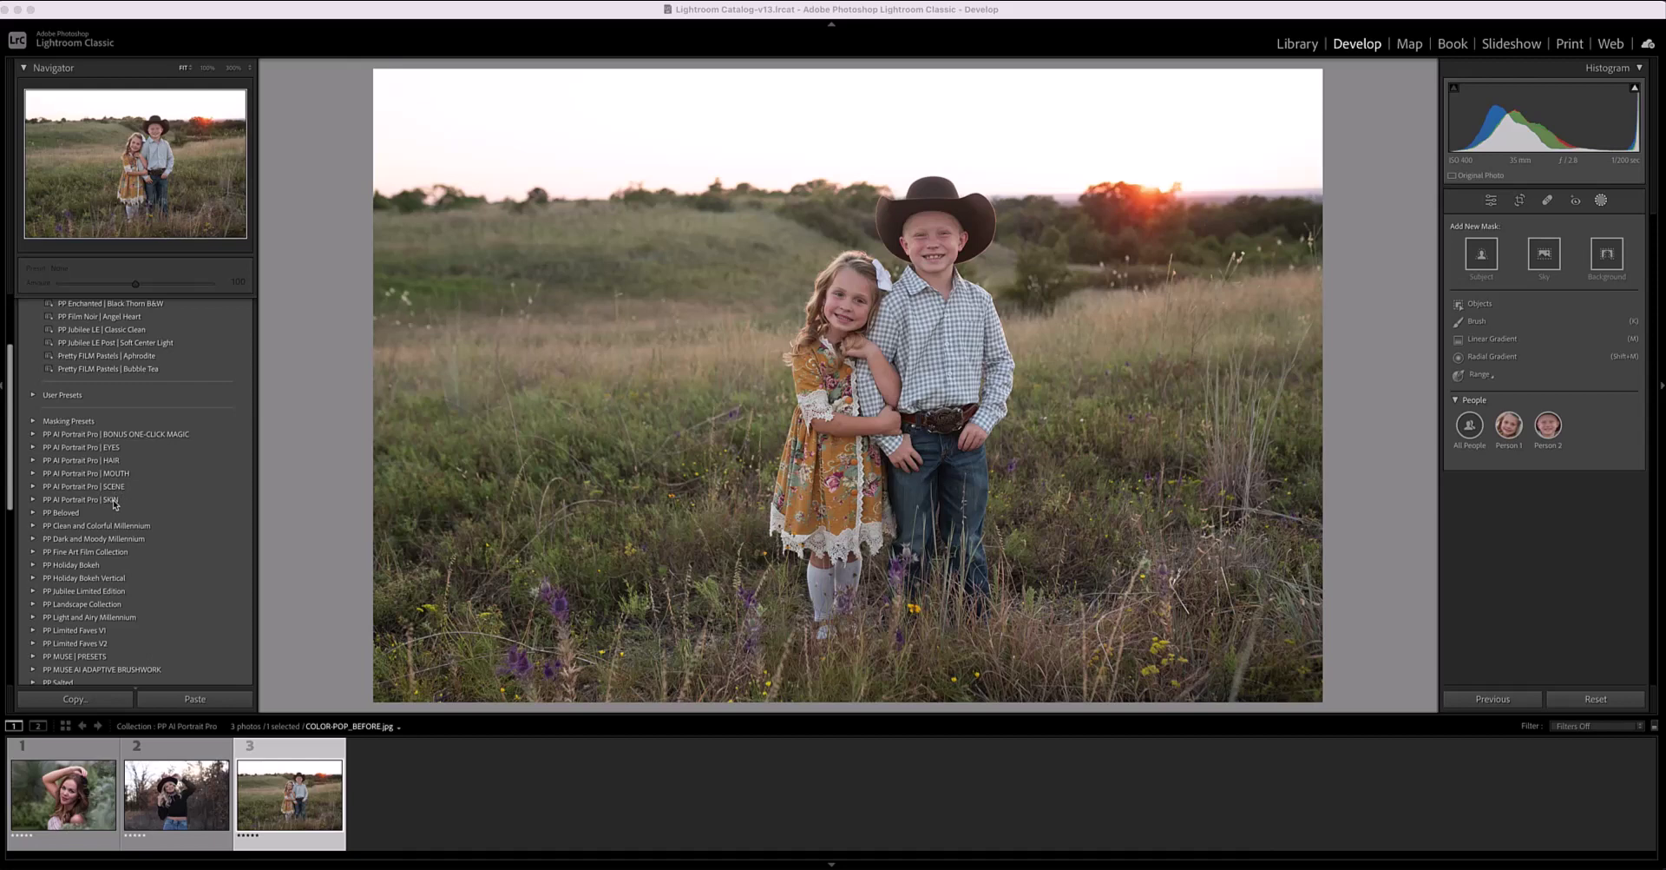
# Apply the Eyes | One-Click Clean Eyes preset at amount 50 to the fall portrait
pyautogui.click(33, 446)
pyautogui.click(191, 754)
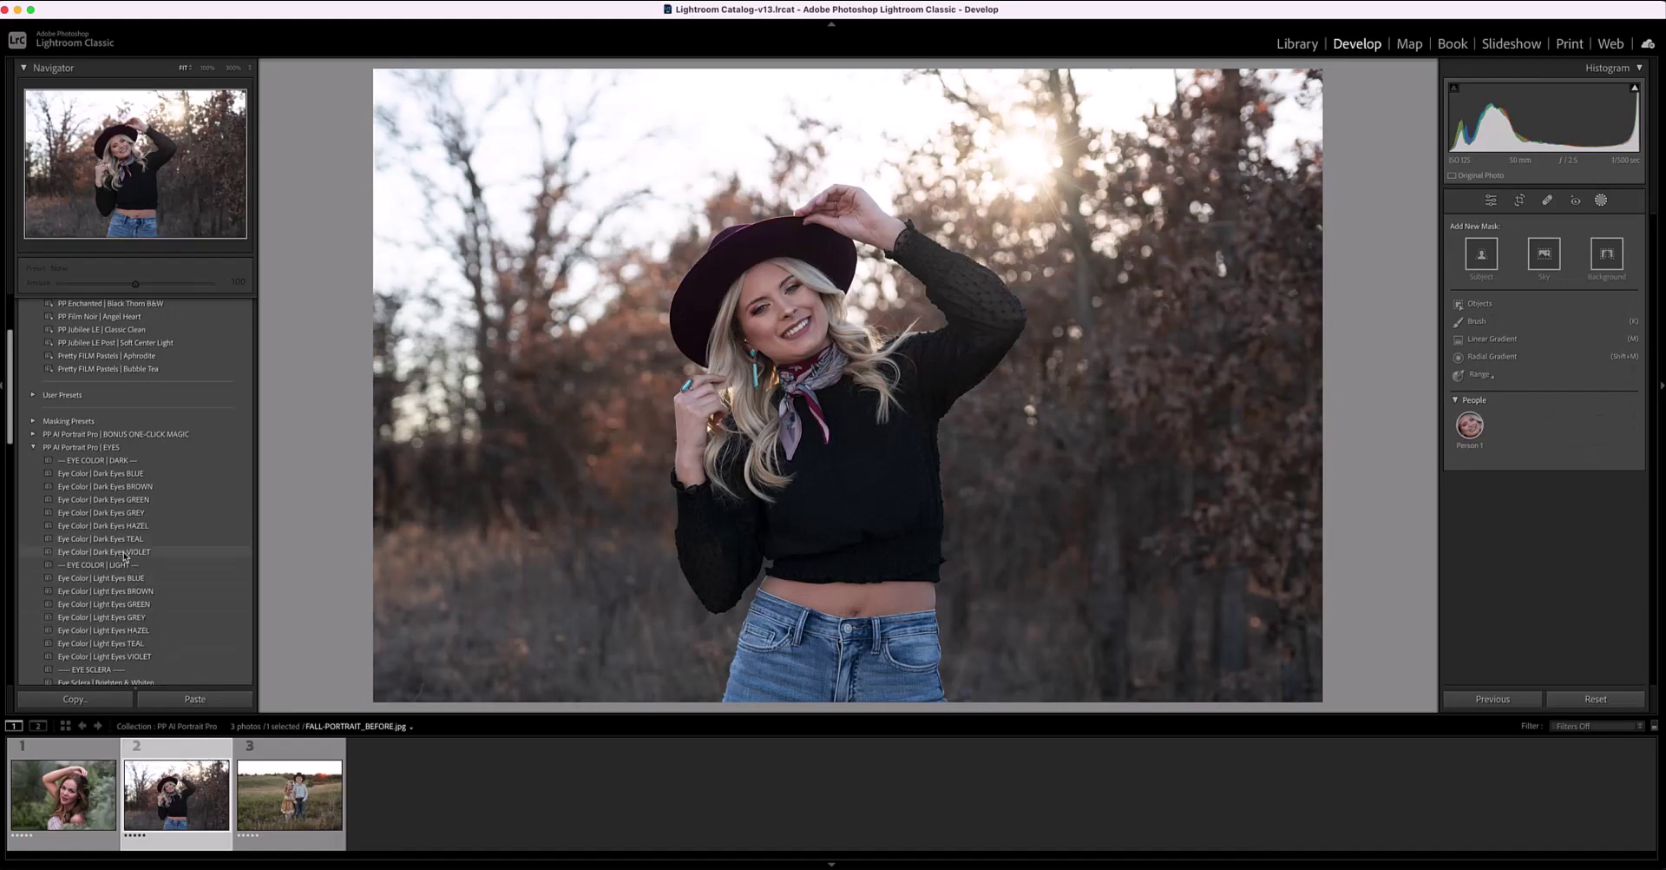
pyautogui.scroll(-5, 126, 557)
pyautogui.scroll(-3, 125, 557)
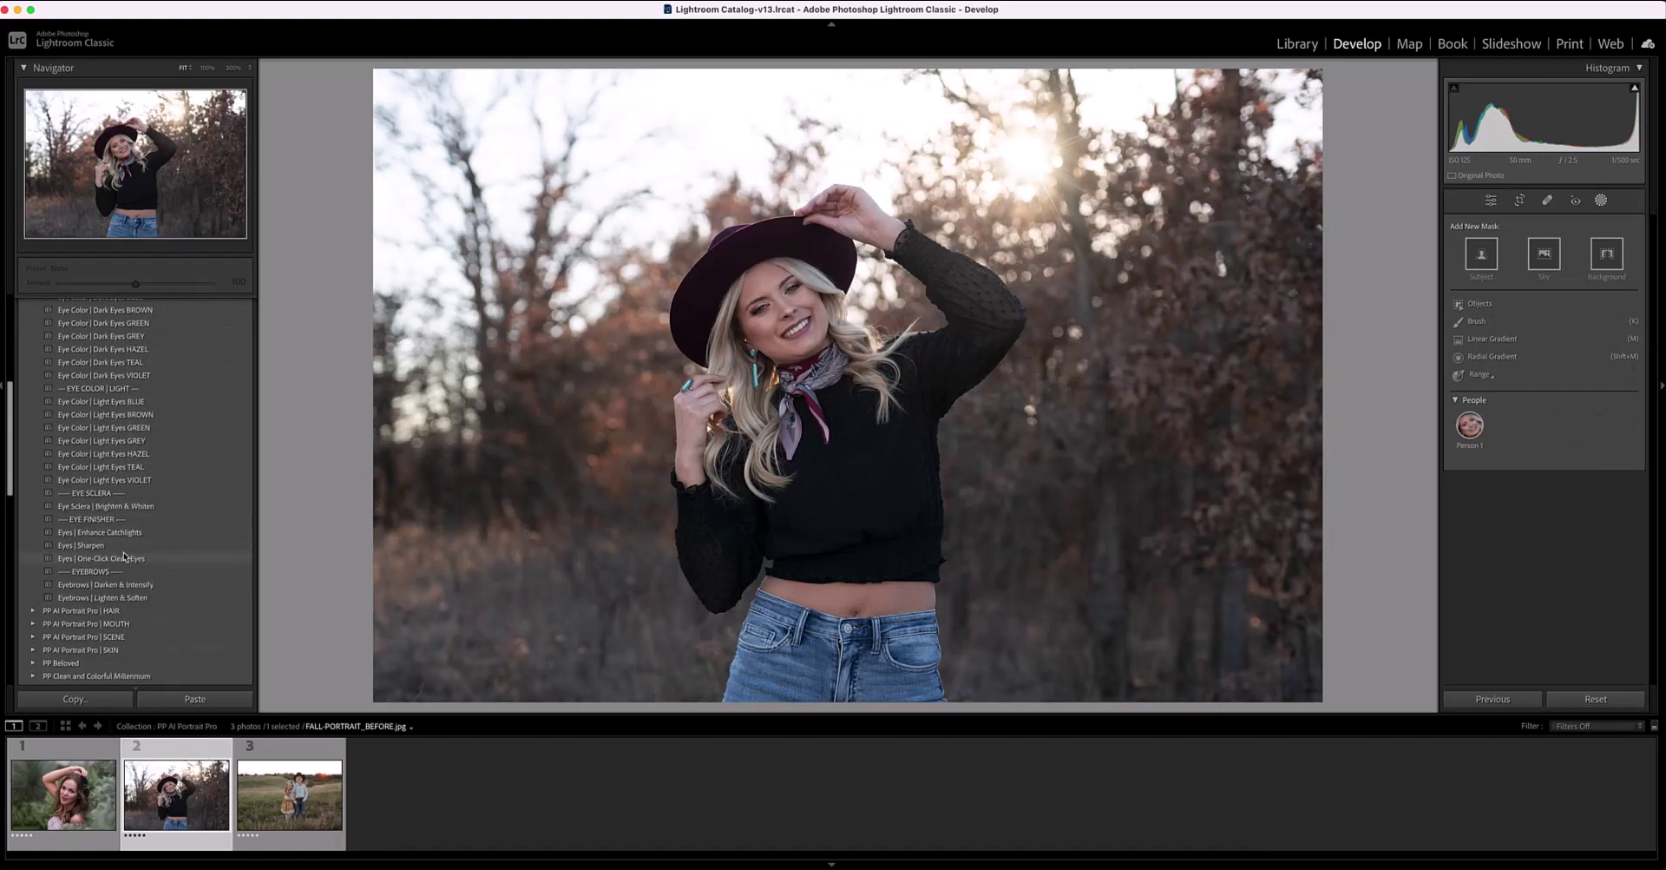
pyautogui.click(73, 549)
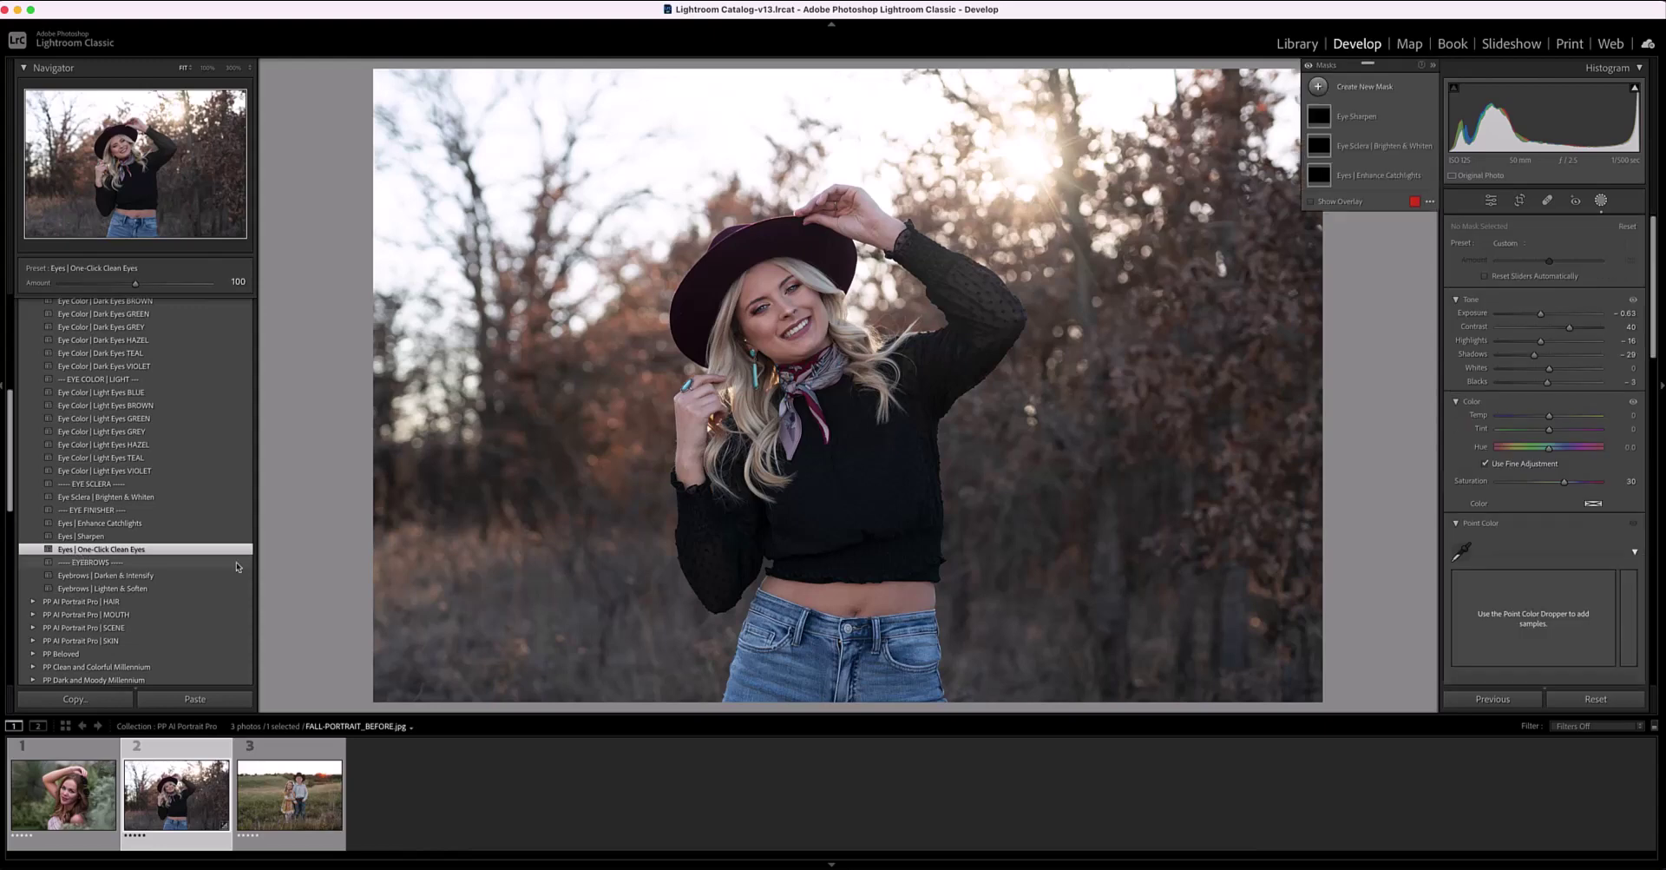
pyautogui.moveTo(137, 288); pyautogui.dragTo(99, 285)
pyautogui.scroll(5, 53, 471)
pyautogui.click(35, 404)
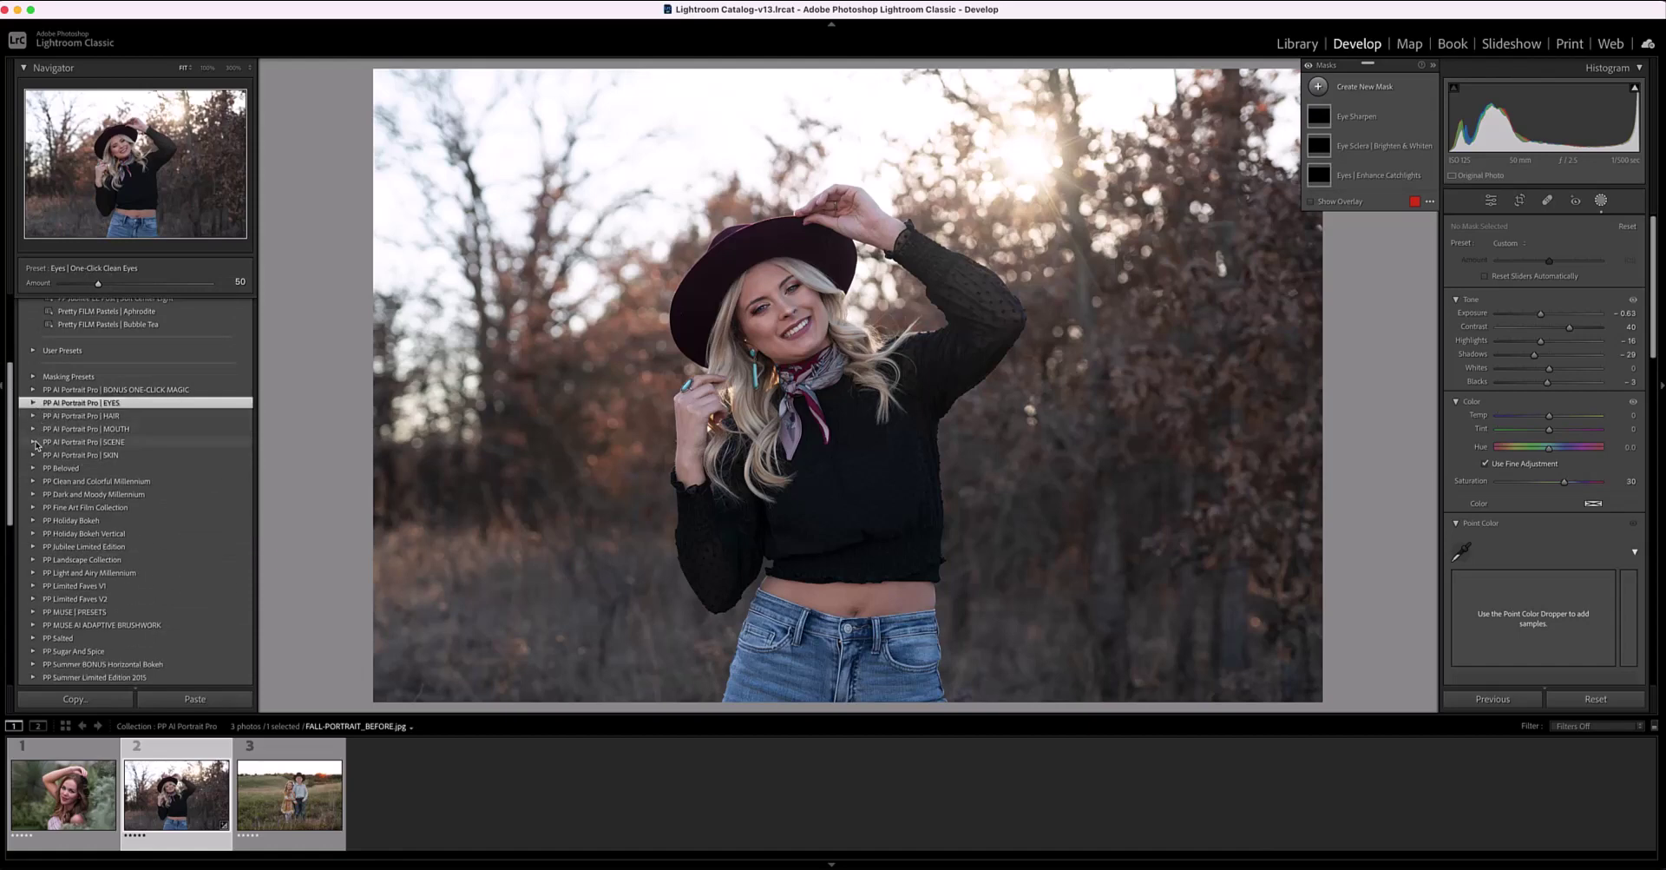
# Apply the Fall Colors and Backlight Golden Hour scene presets, with golden hour at 80
pyautogui.click(34, 443)
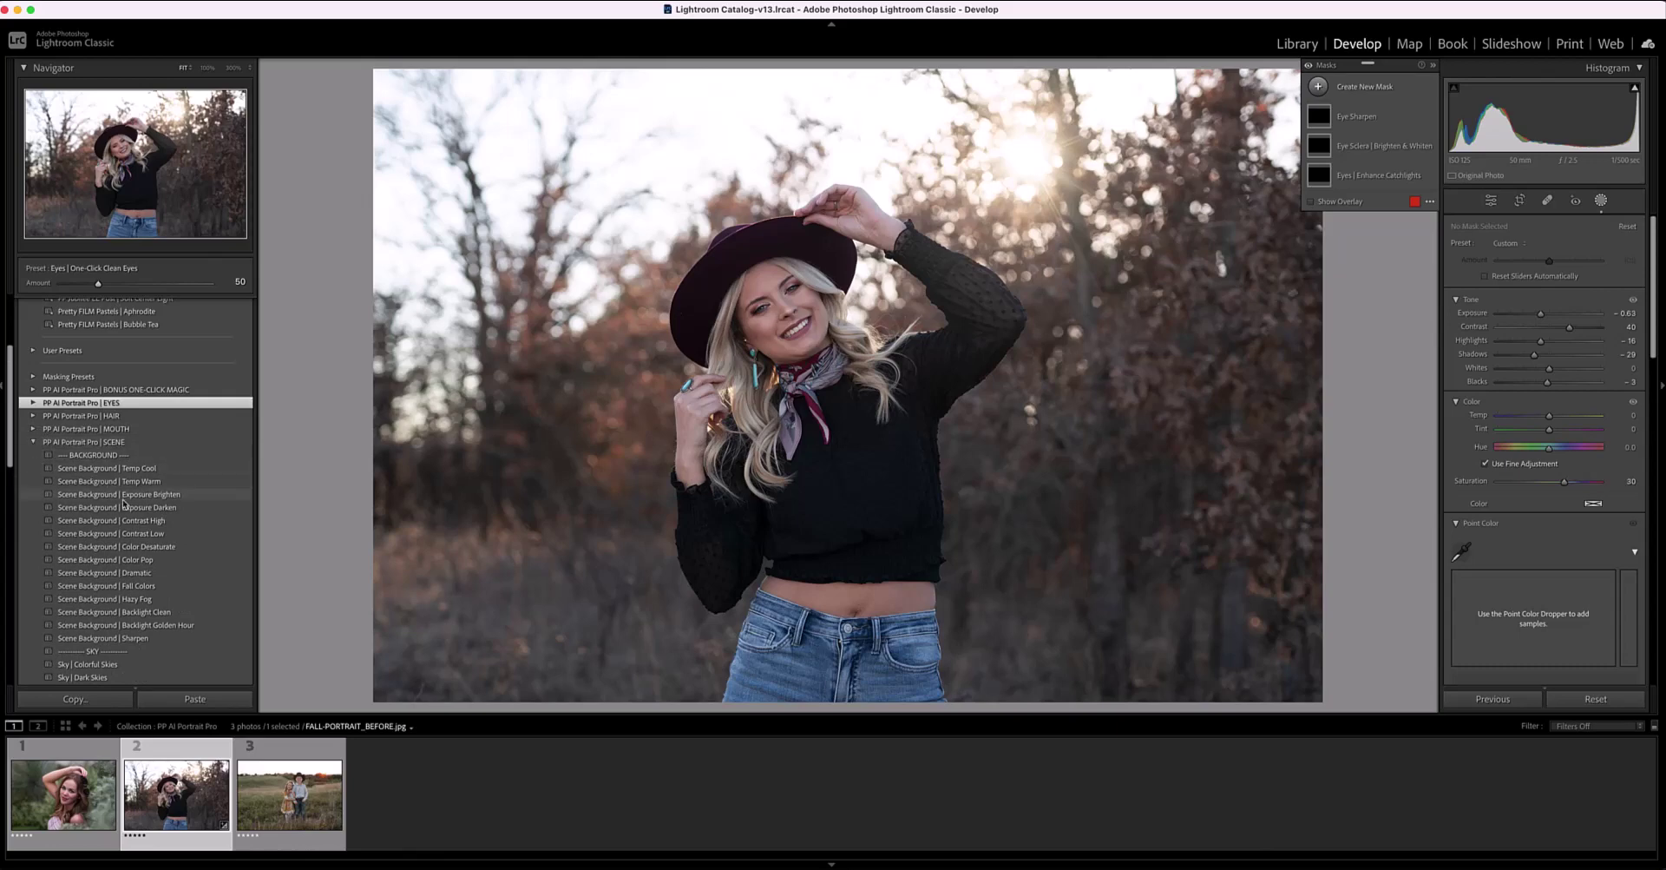
pyautogui.click(127, 587)
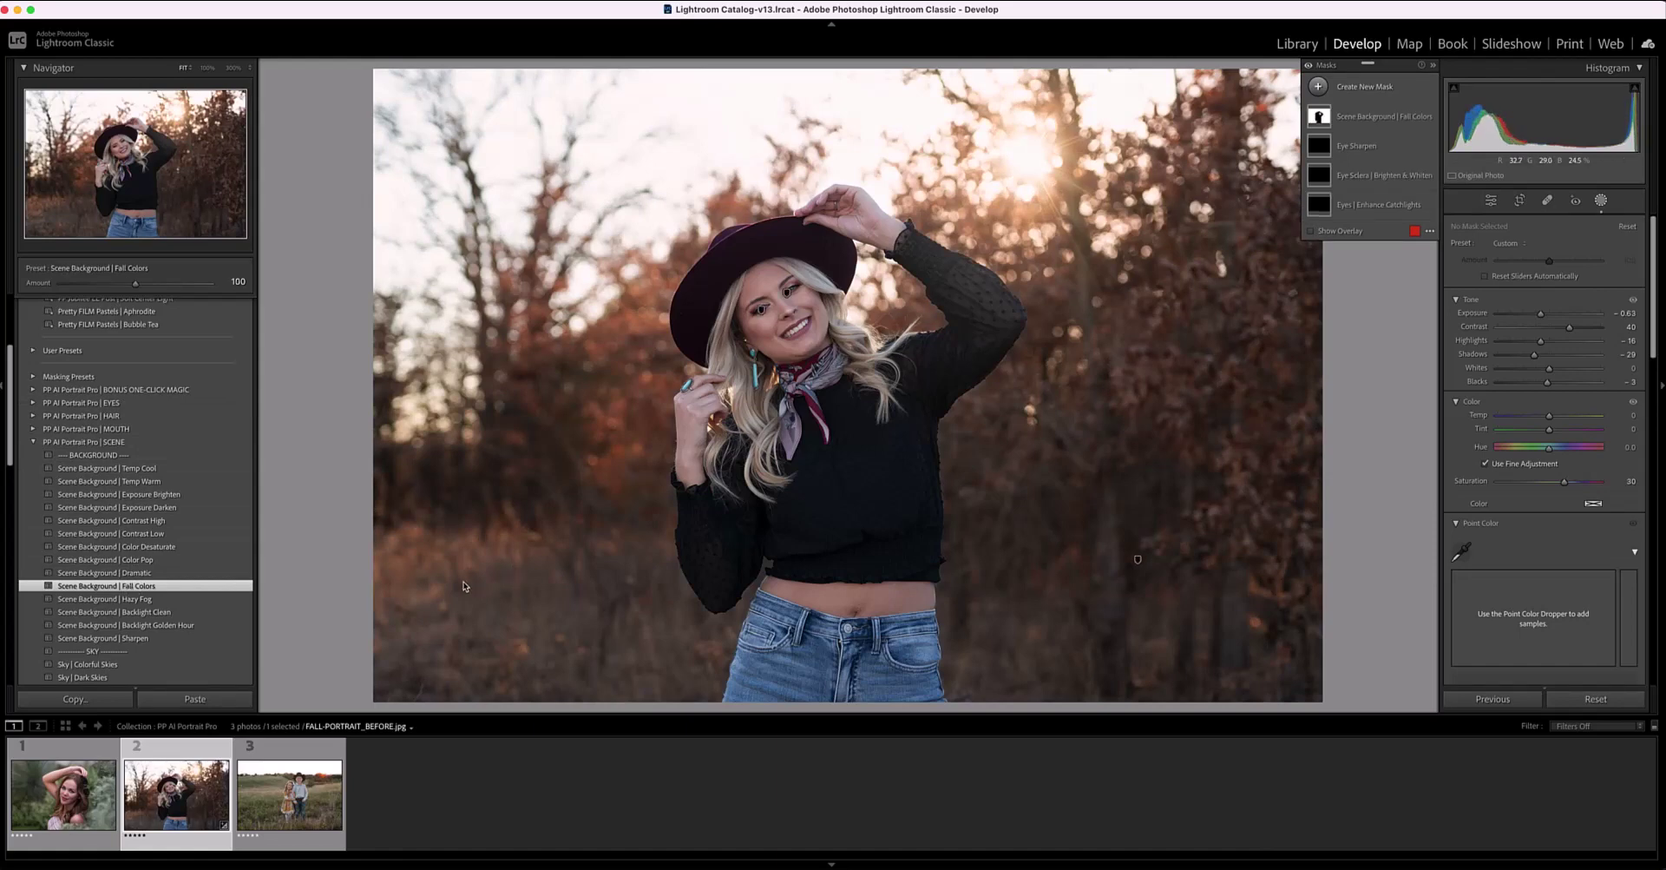
pyautogui.click(163, 625)
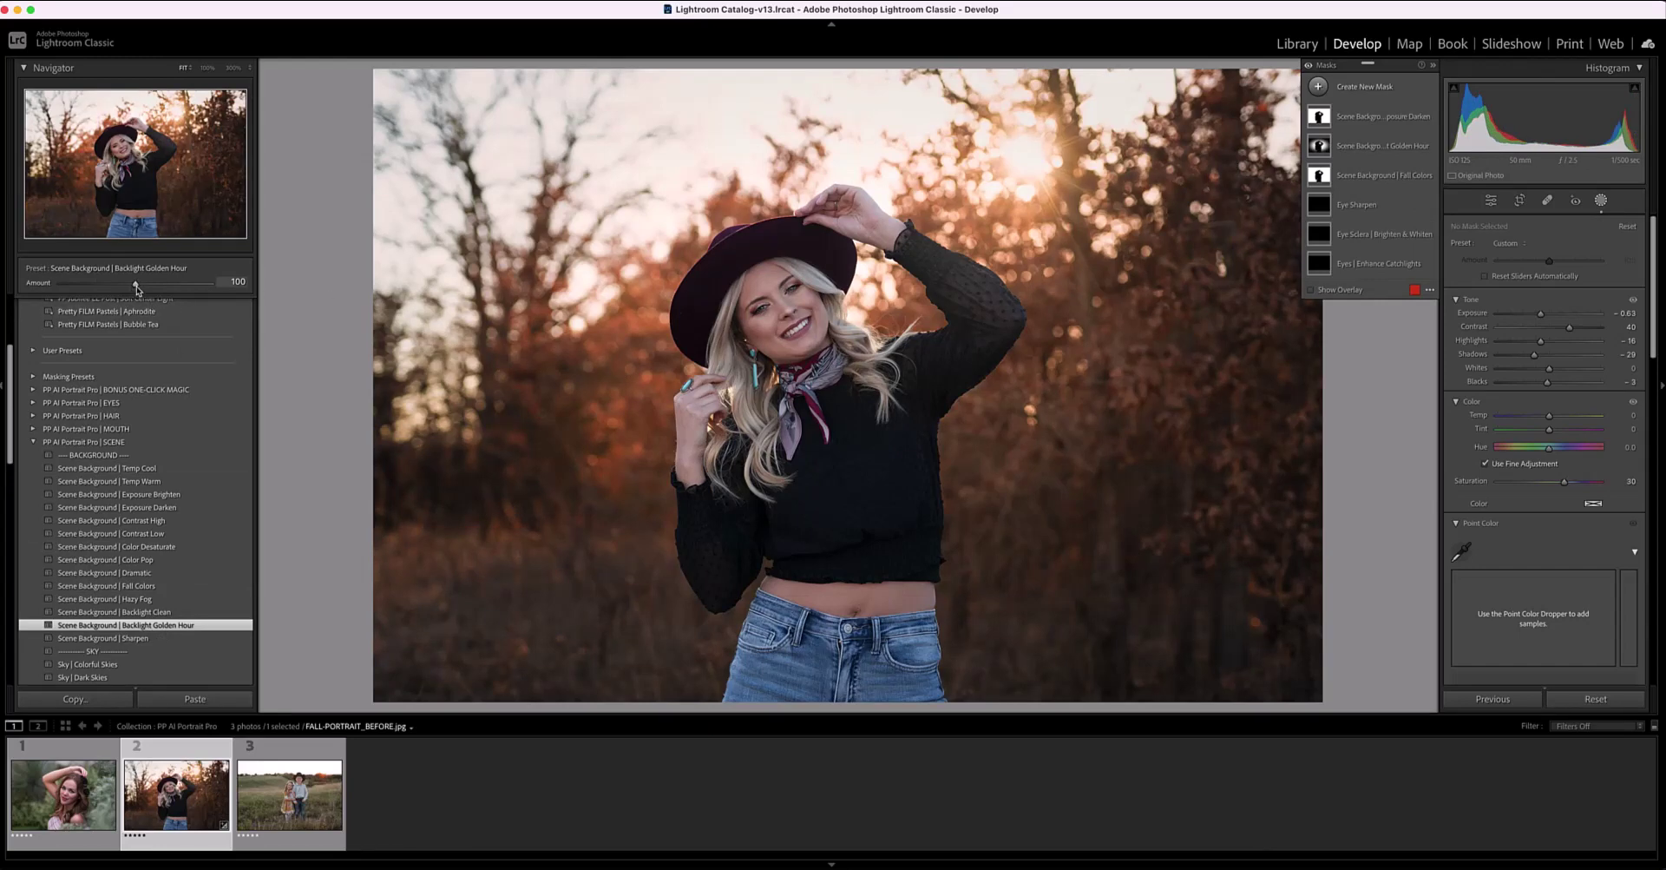
pyautogui.moveTo(136, 288)
pyautogui.mouseDown()
pyautogui.moveTo(108, 288)
pyautogui.moveTo(123, 289)
pyautogui.mouseUp()
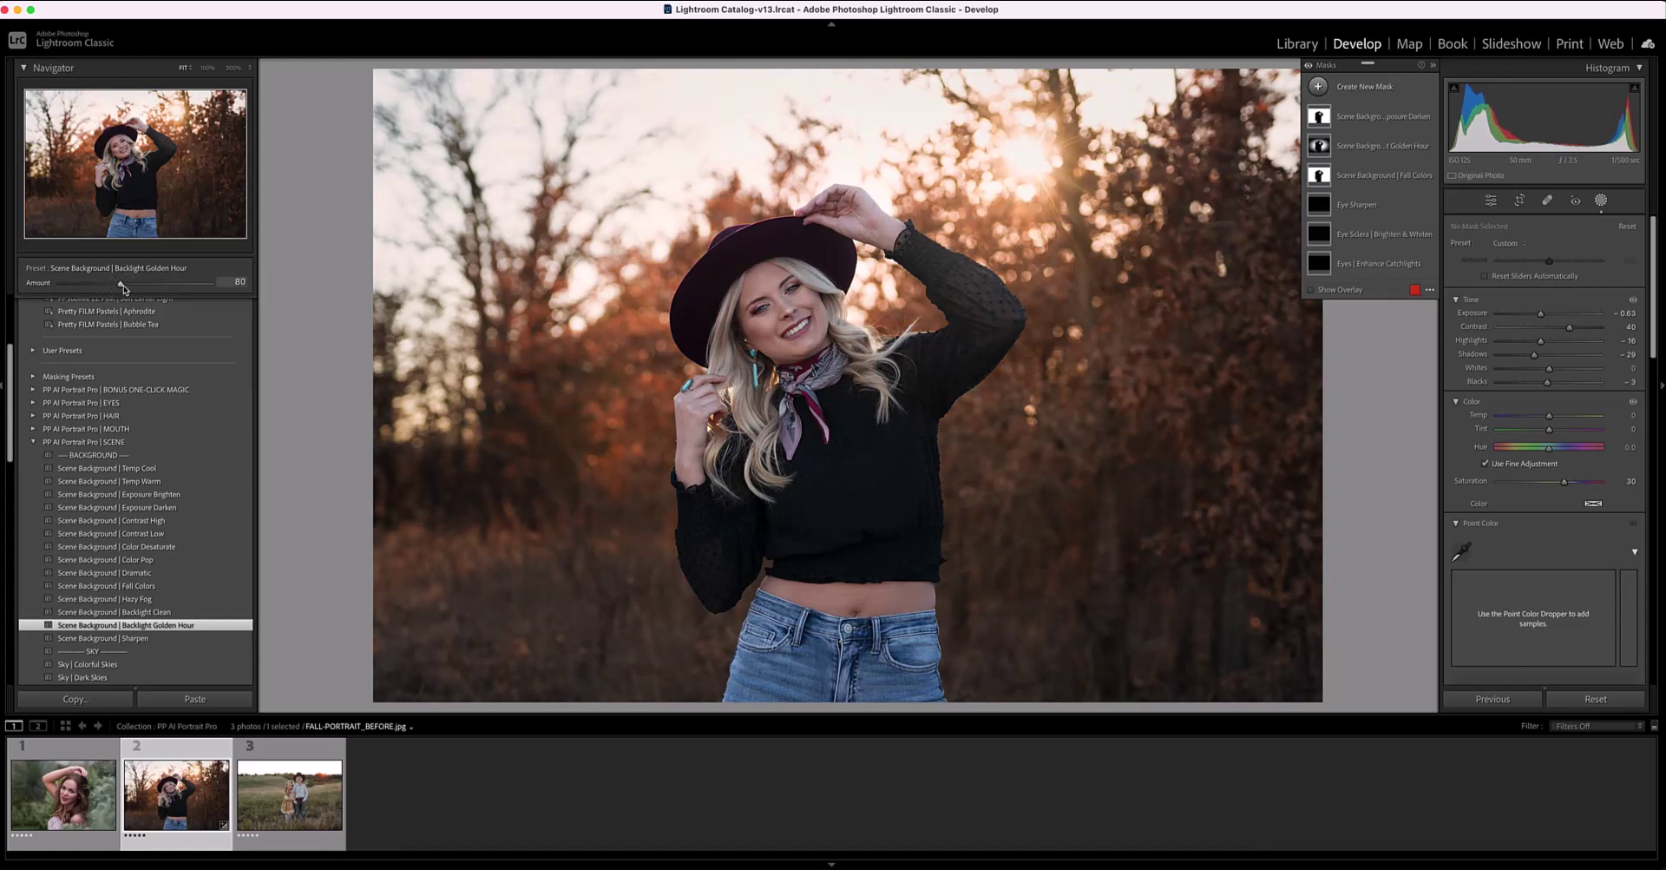
pyautogui.click(34, 442)
pyautogui.click(33, 456)
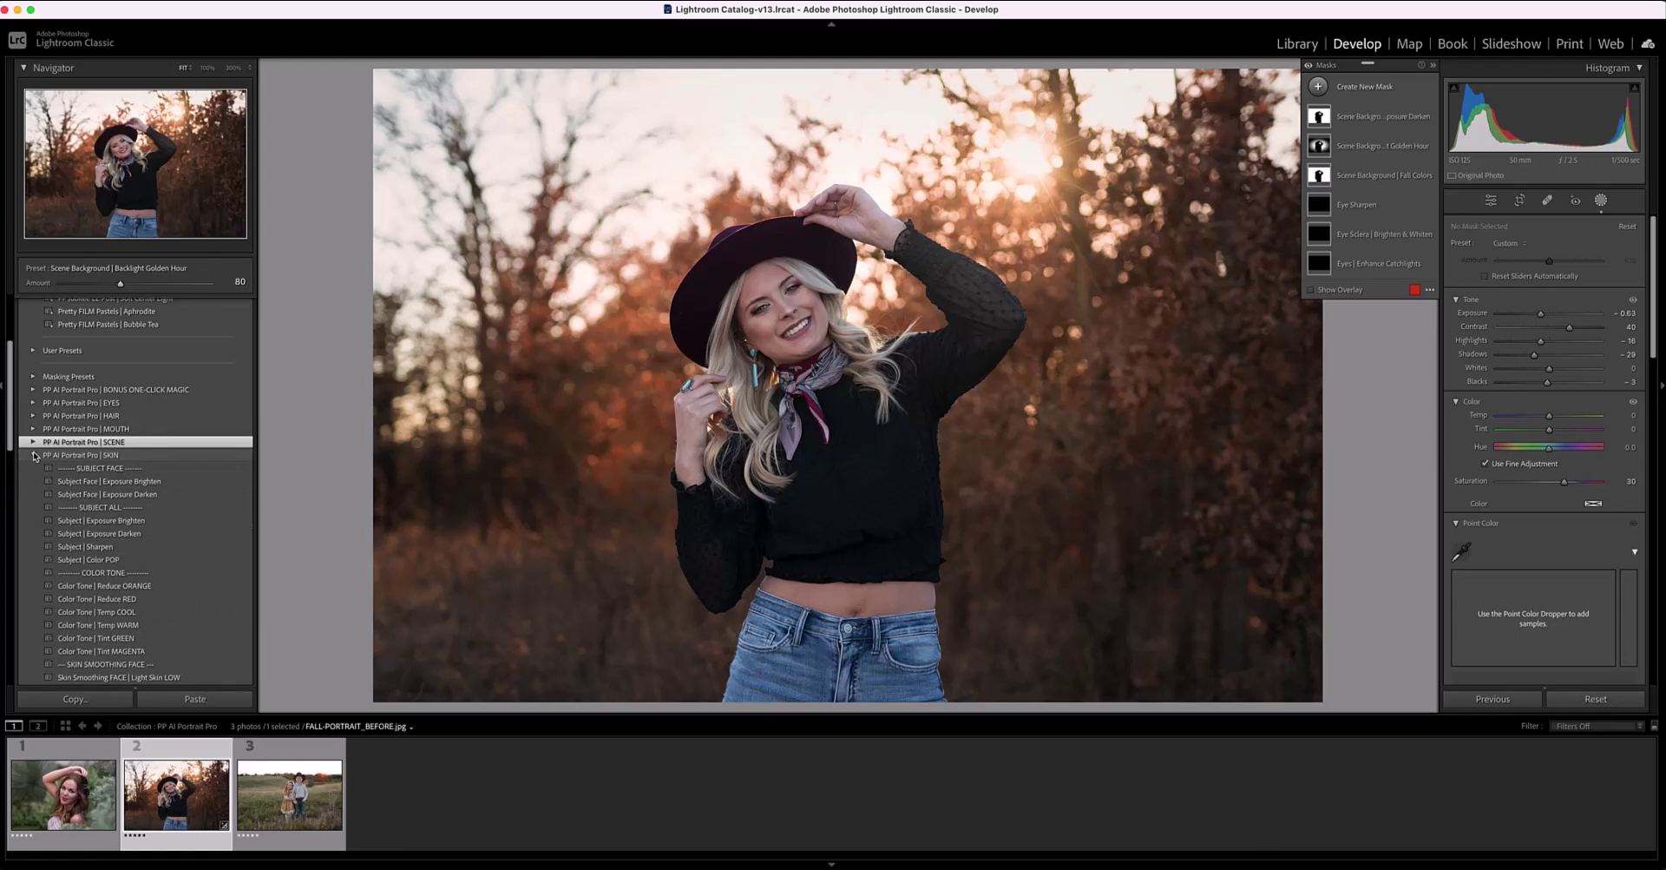
# Apply the Subject | Exposure Brighten preset and set its amount to 72
pyautogui.scroll(-1, 98, 657)
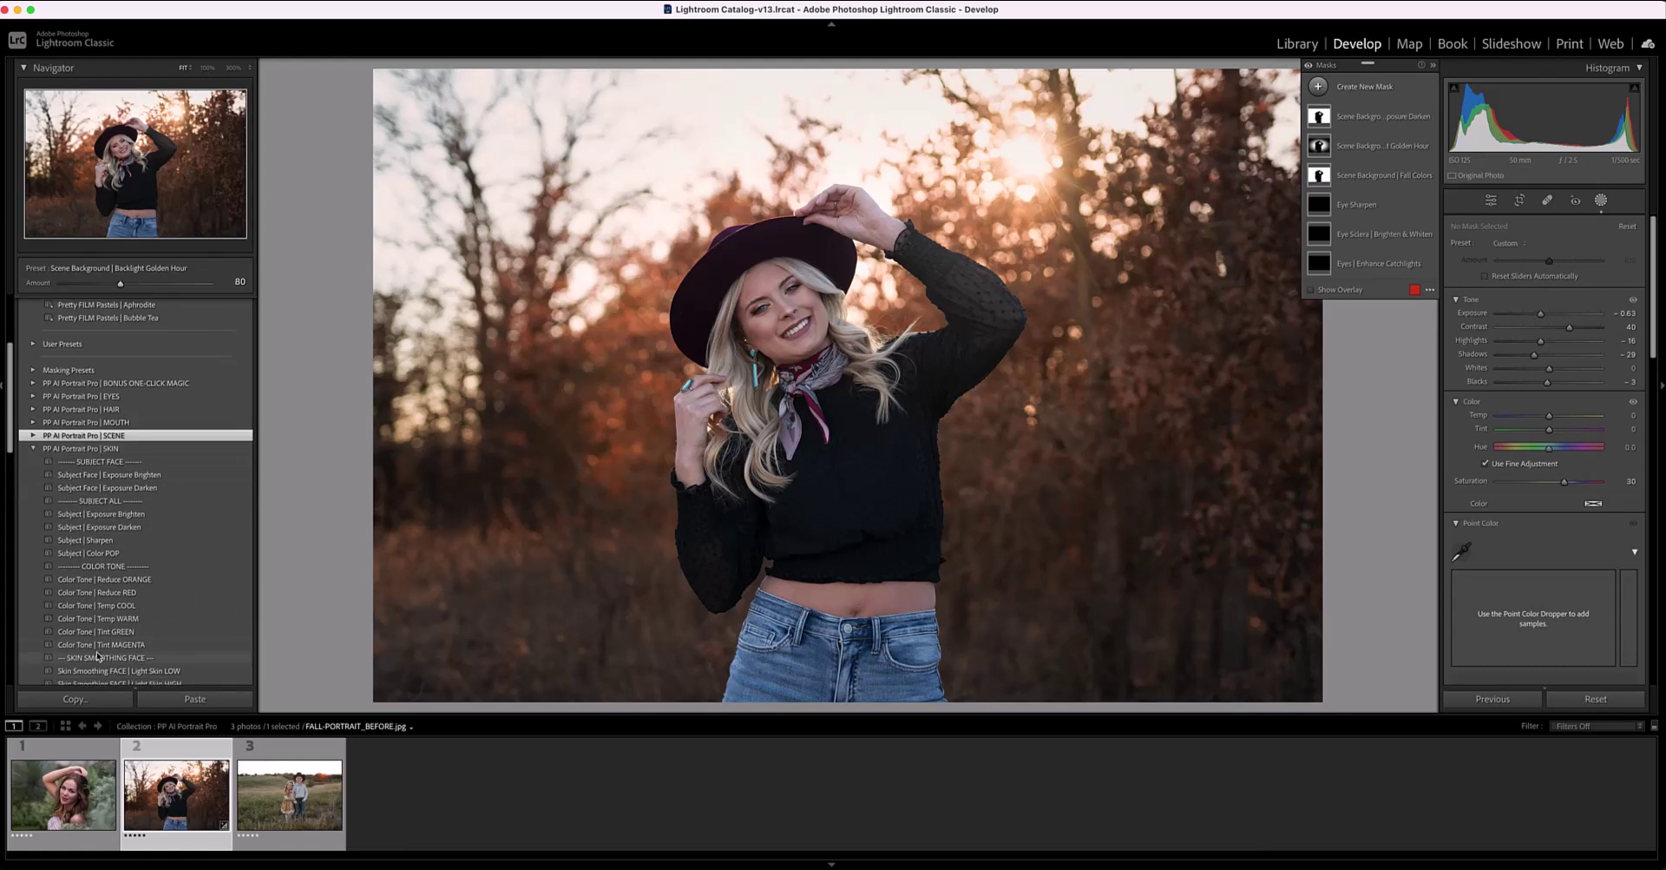
pyautogui.click(96, 516)
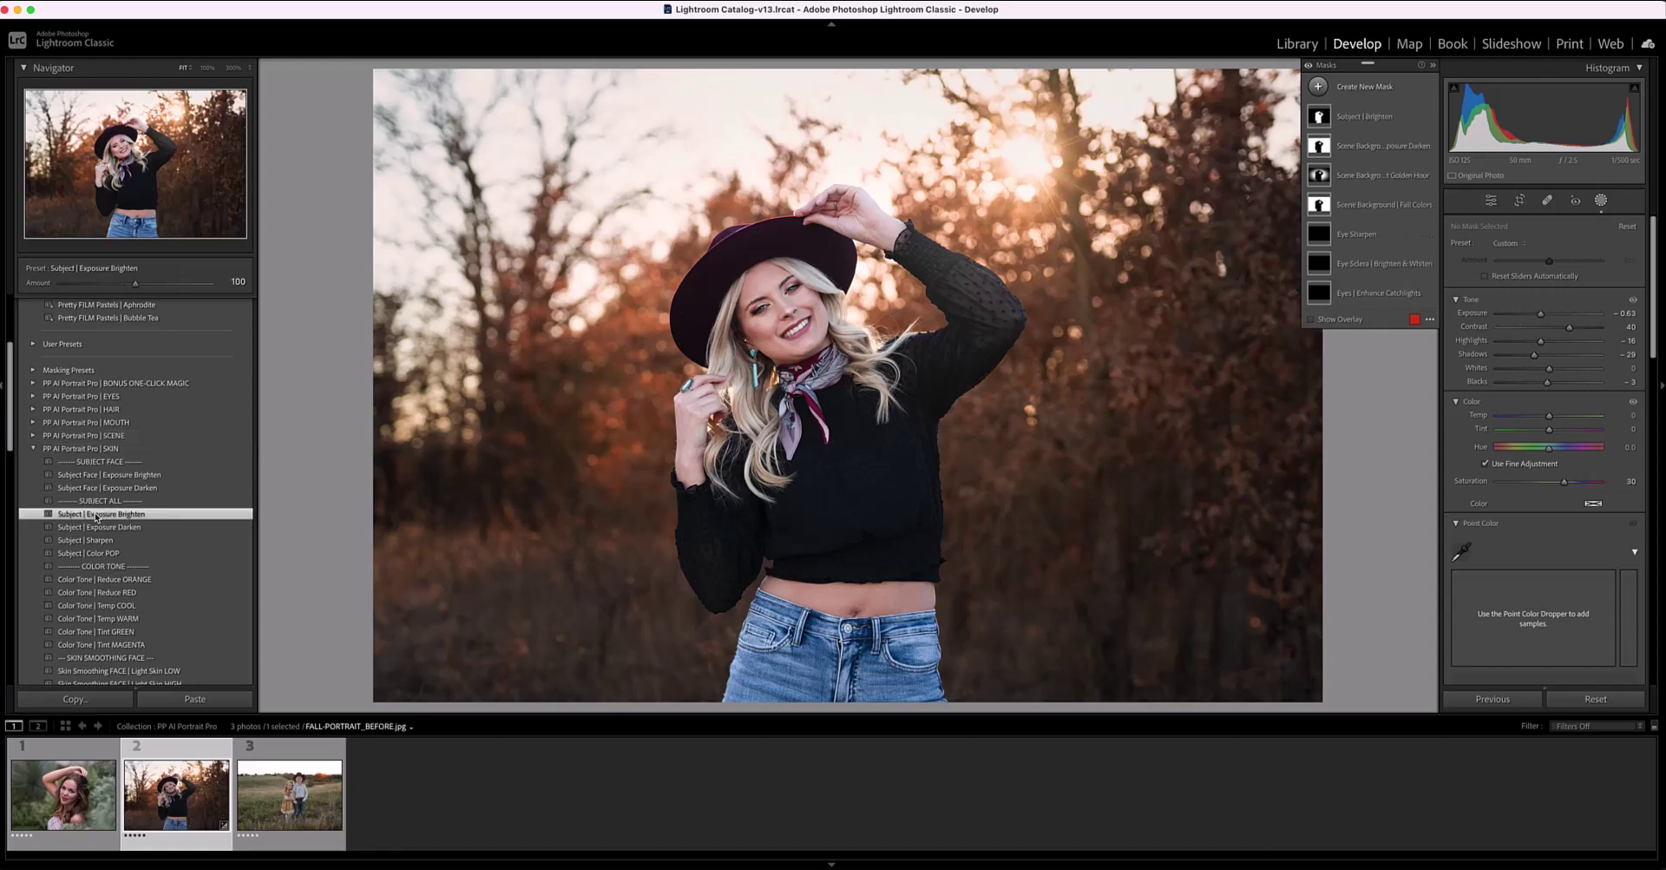
pyautogui.moveTo(135, 284); pyautogui.dragTo(116, 286)
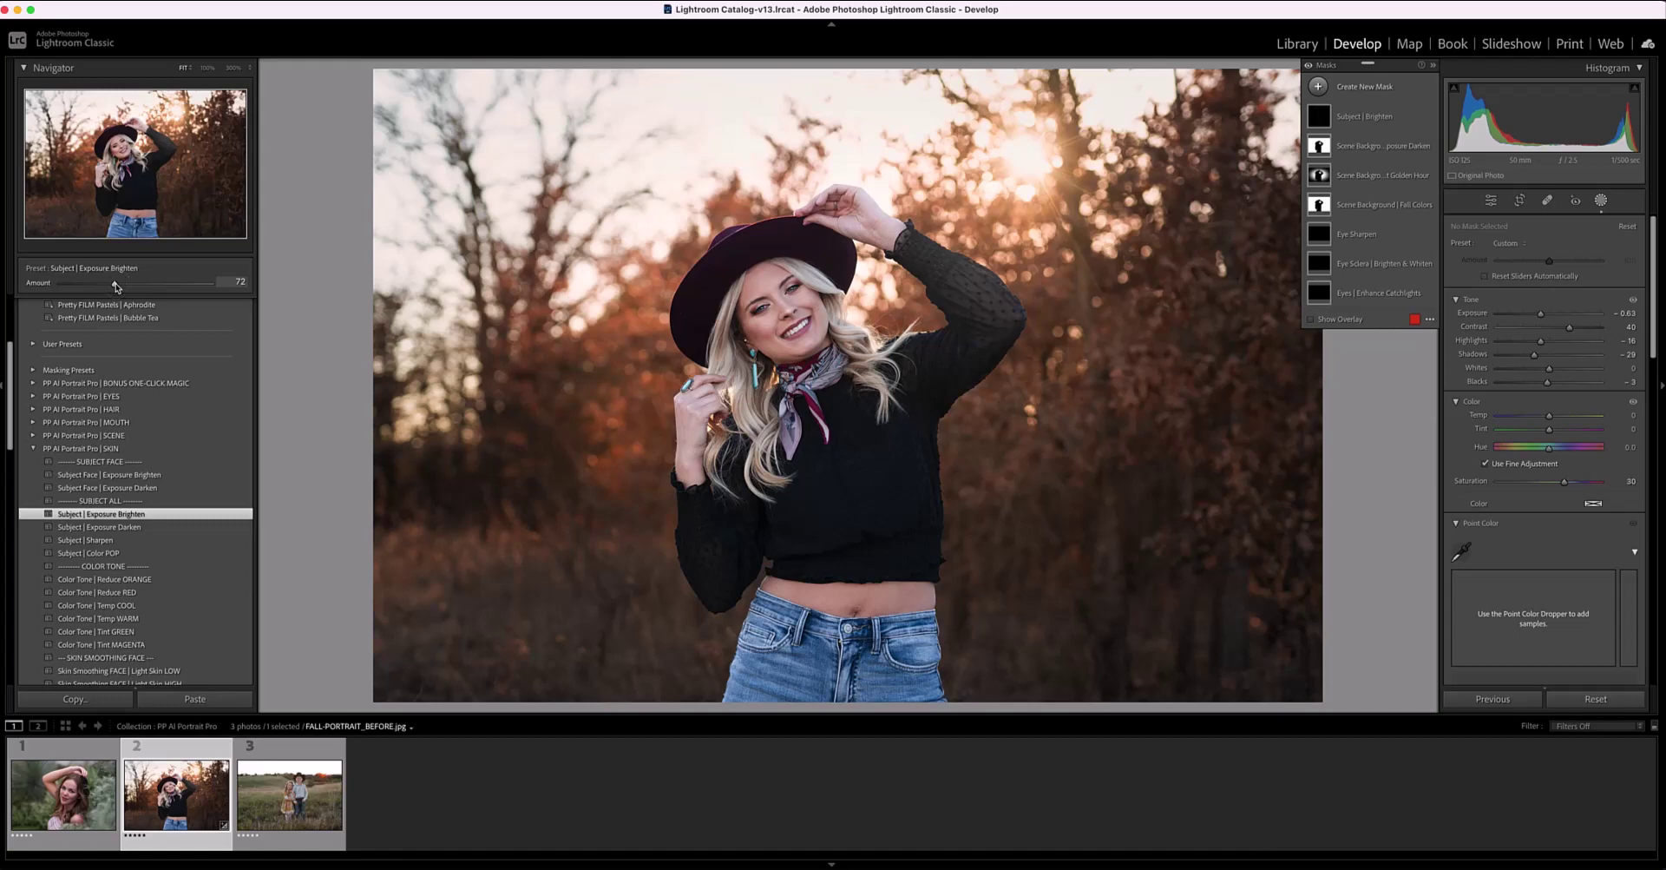
pyautogui.scroll(-3, 123, 545)
pyautogui.scroll(-3, 123, 545)
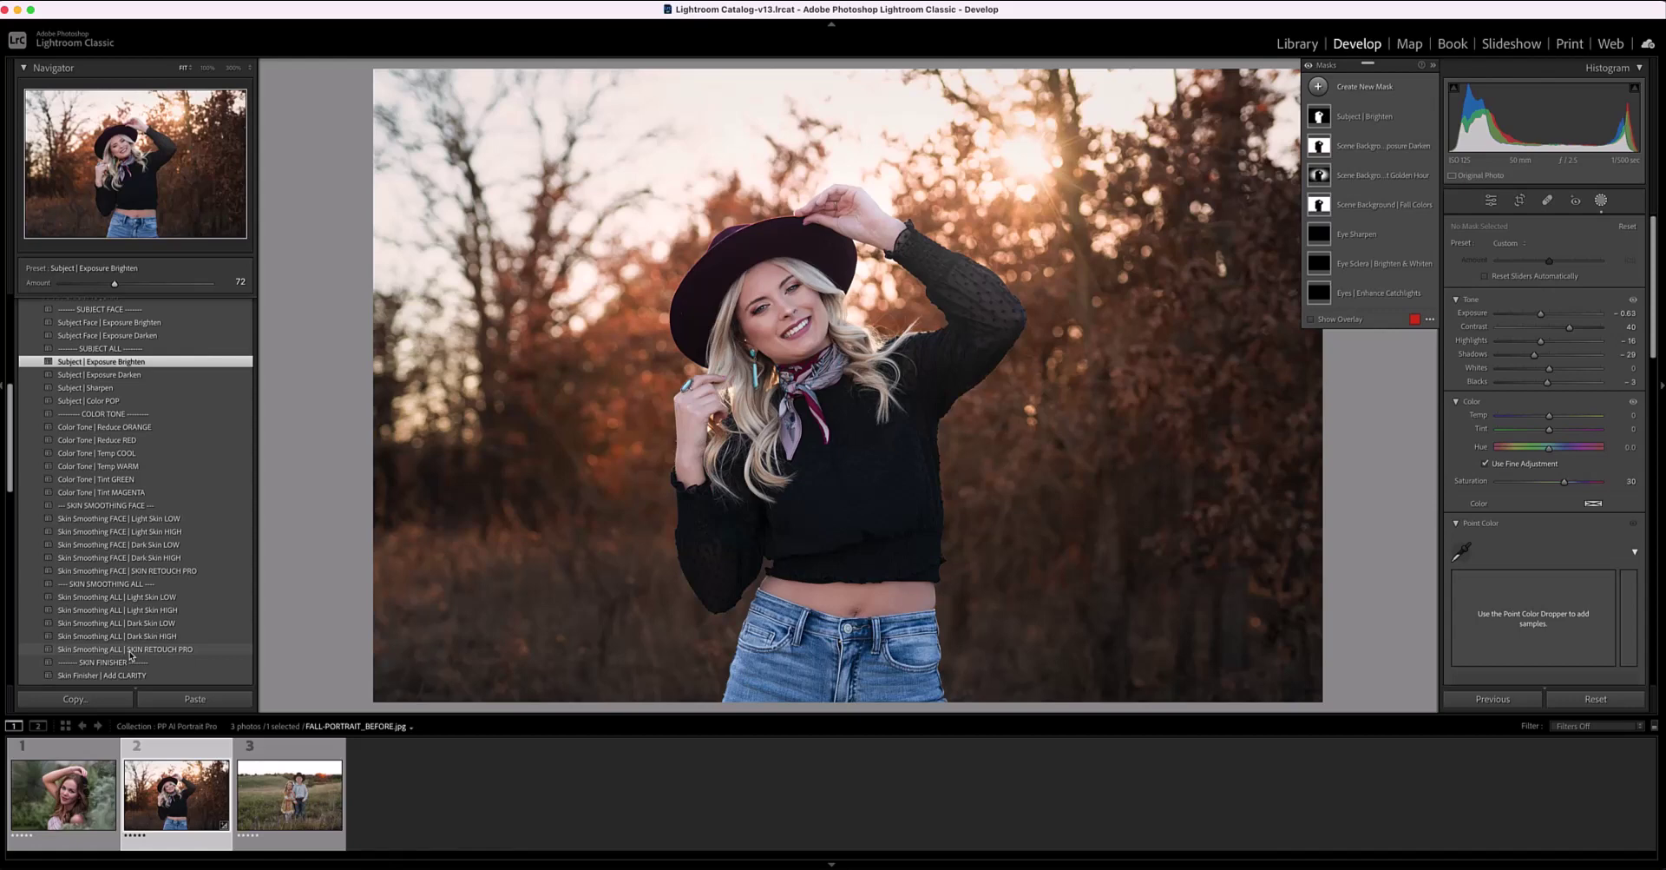
# Apply Skin Smoothing ALL | SKIN RETOUCH PRO at amount 146 and view Before/After
pyautogui.click(131, 649)
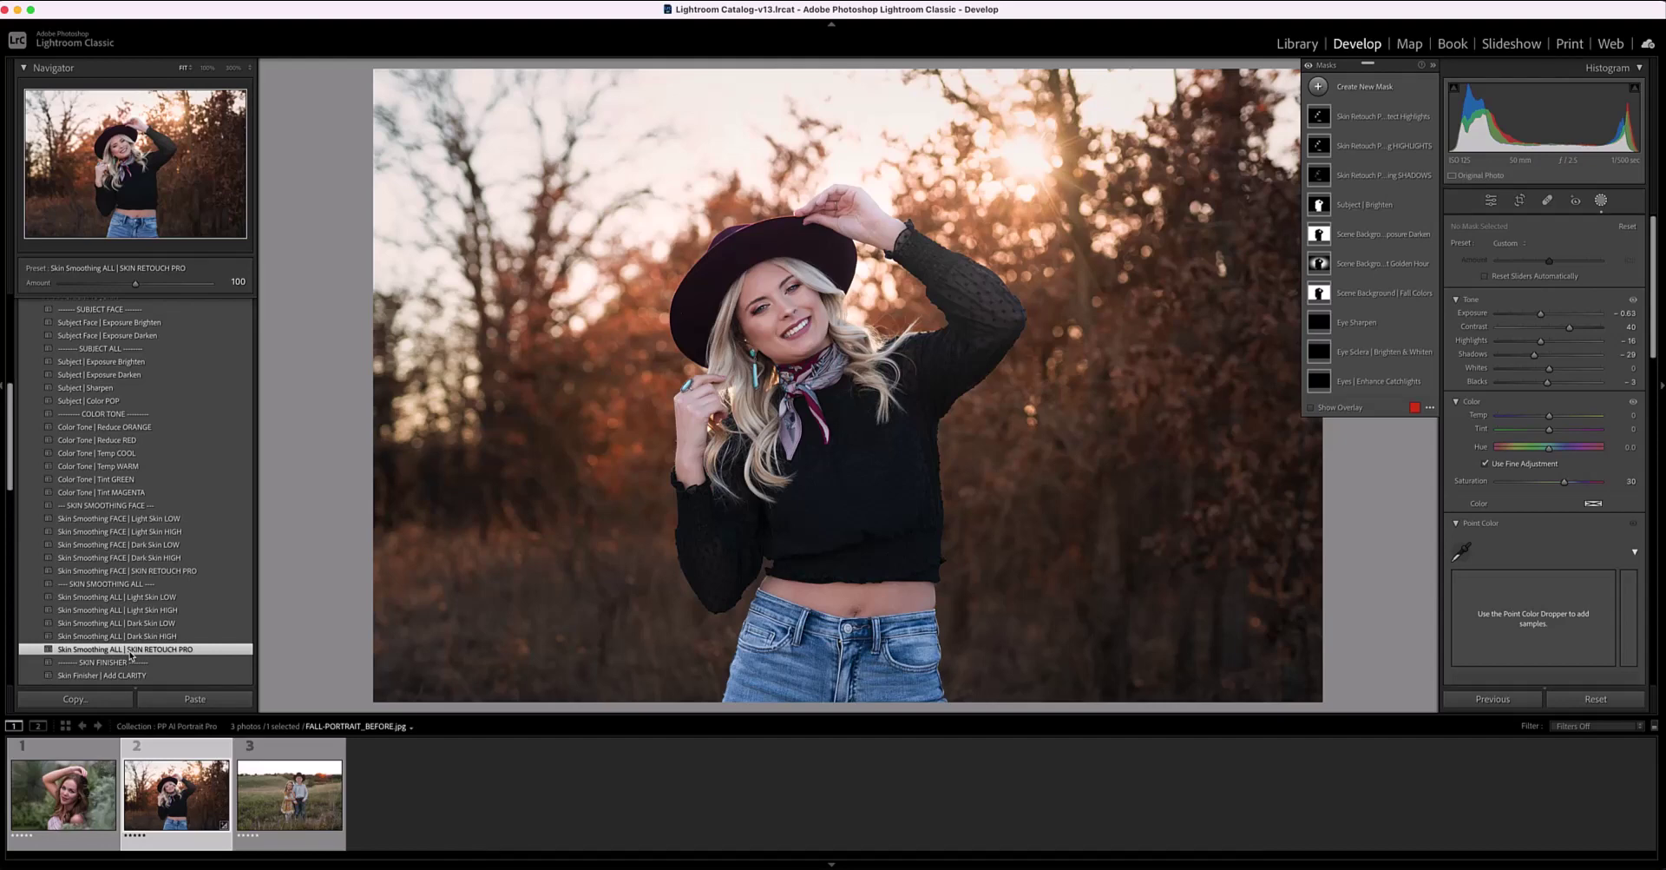
pyautogui.moveTo(1378, 273)
pyautogui.moveTo(1382, 127)
pyautogui.click(1351, 124)
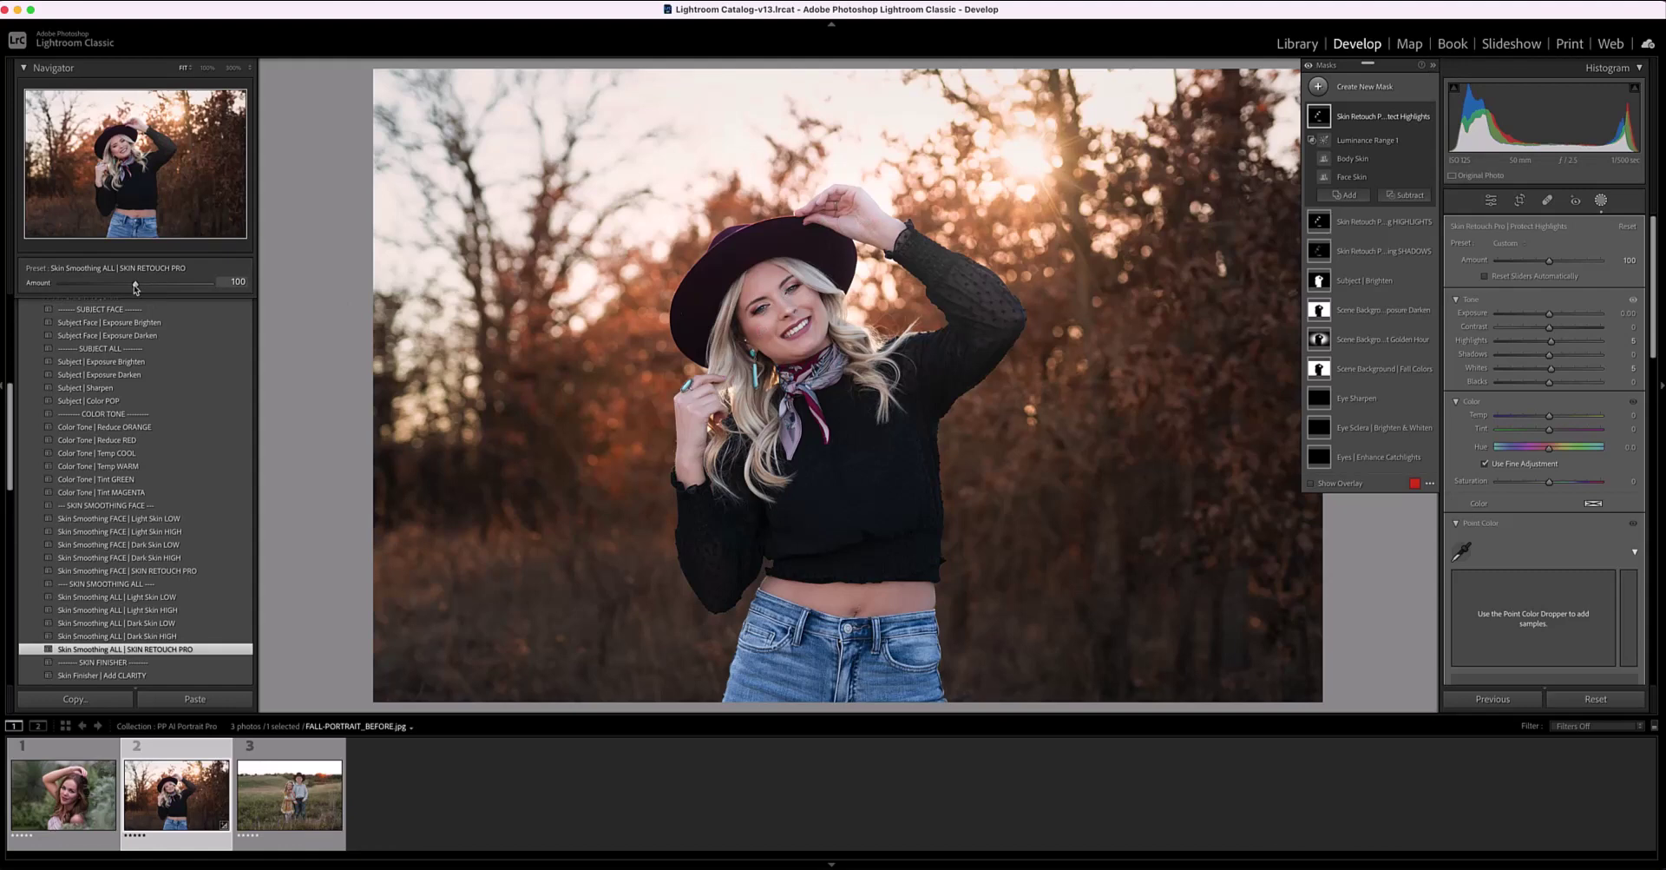
pyautogui.moveTo(136, 289); pyautogui.dragTo(168, 284)
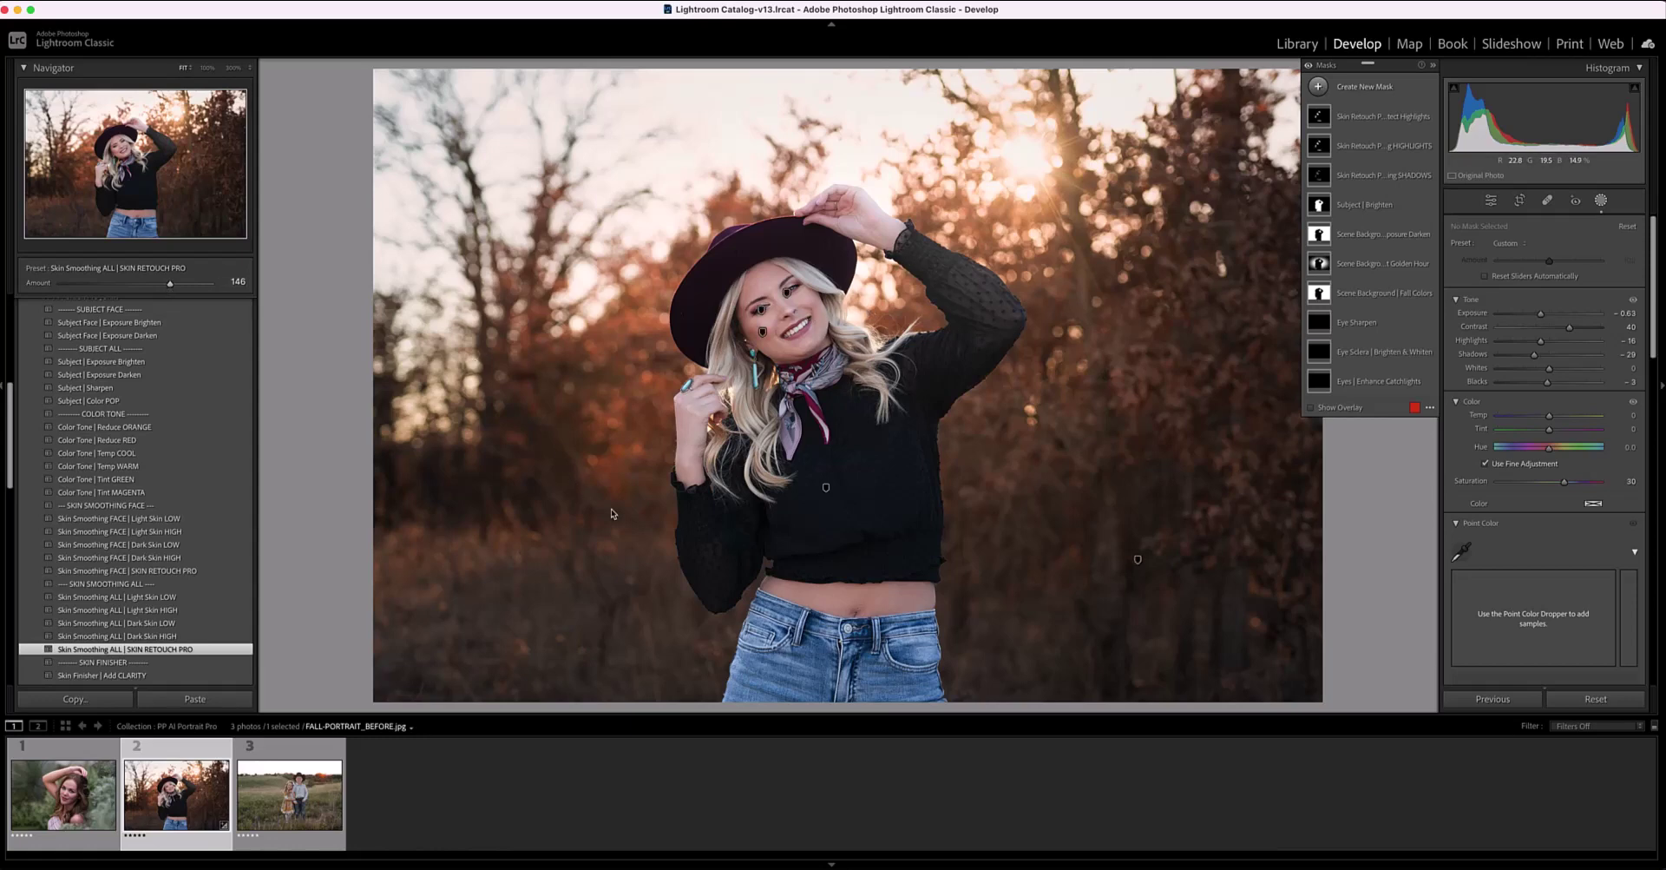
pyautogui.press('y')
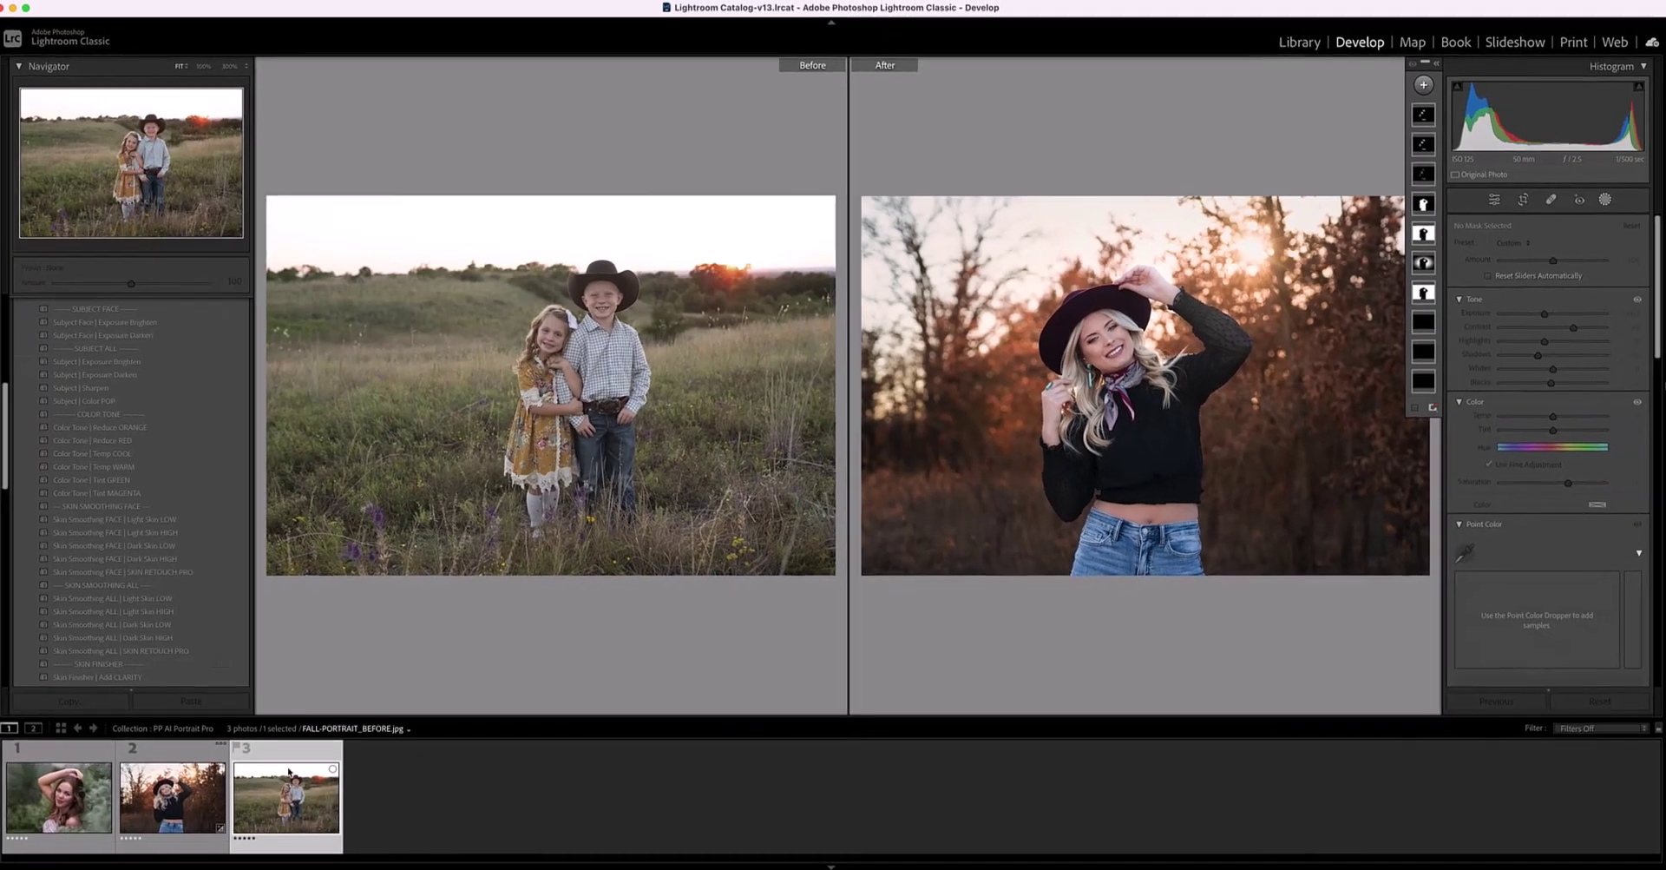
# List the BONUS ONE-CLICK MAGIC presets for COLOR-POP_BEFORE.jpg in a single large view
pyautogui.scroll(5, 57, 447)
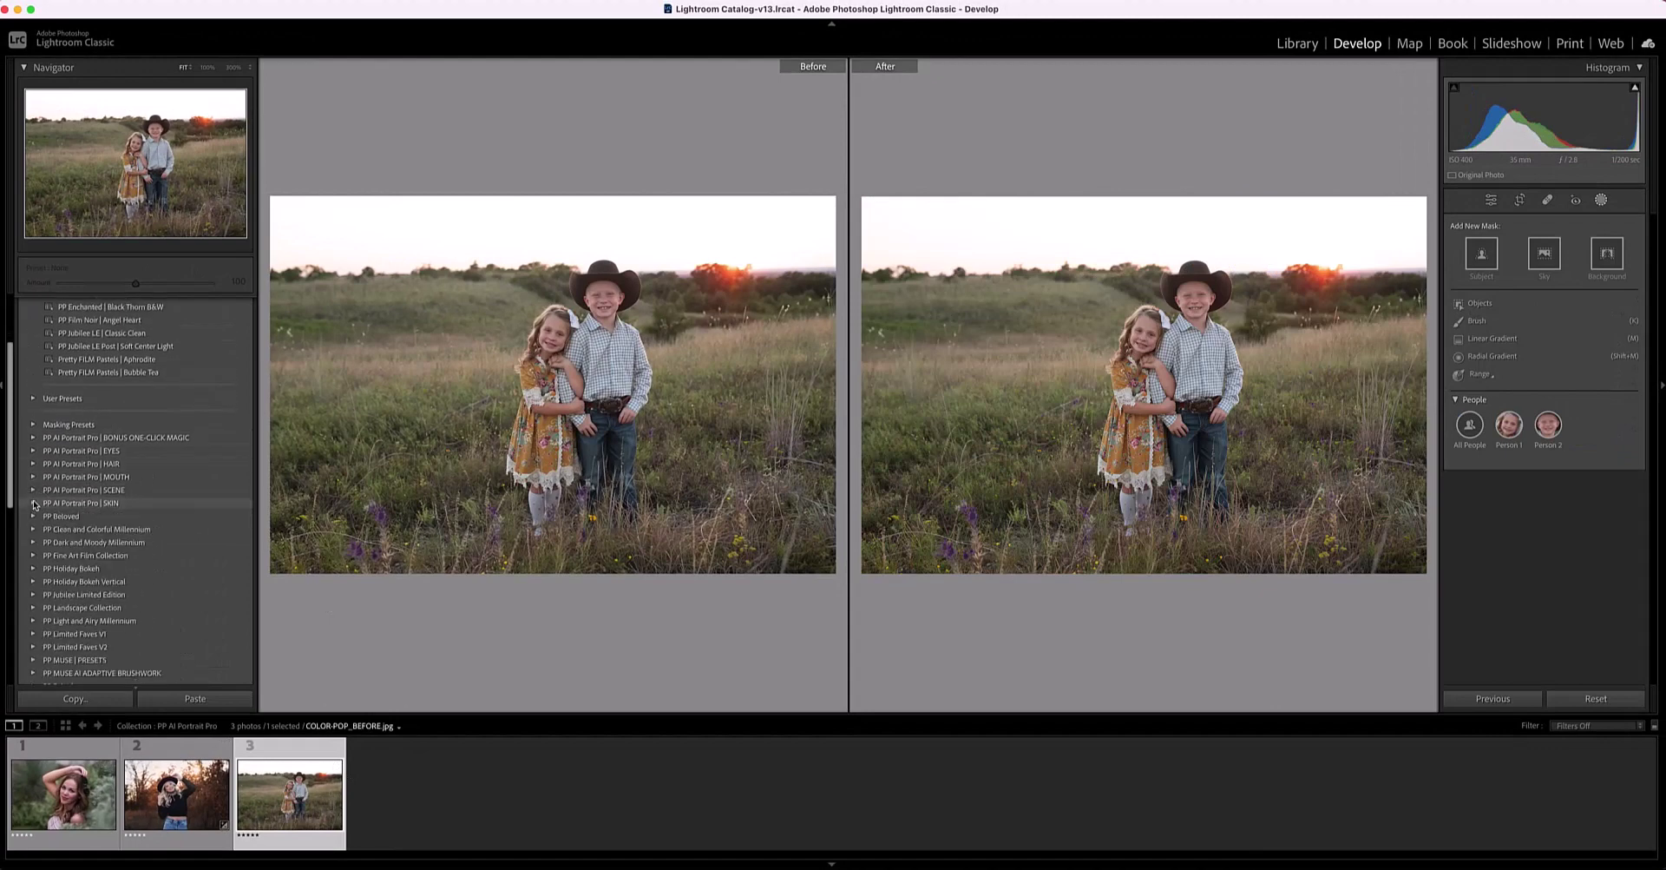
pyautogui.click(61, 438)
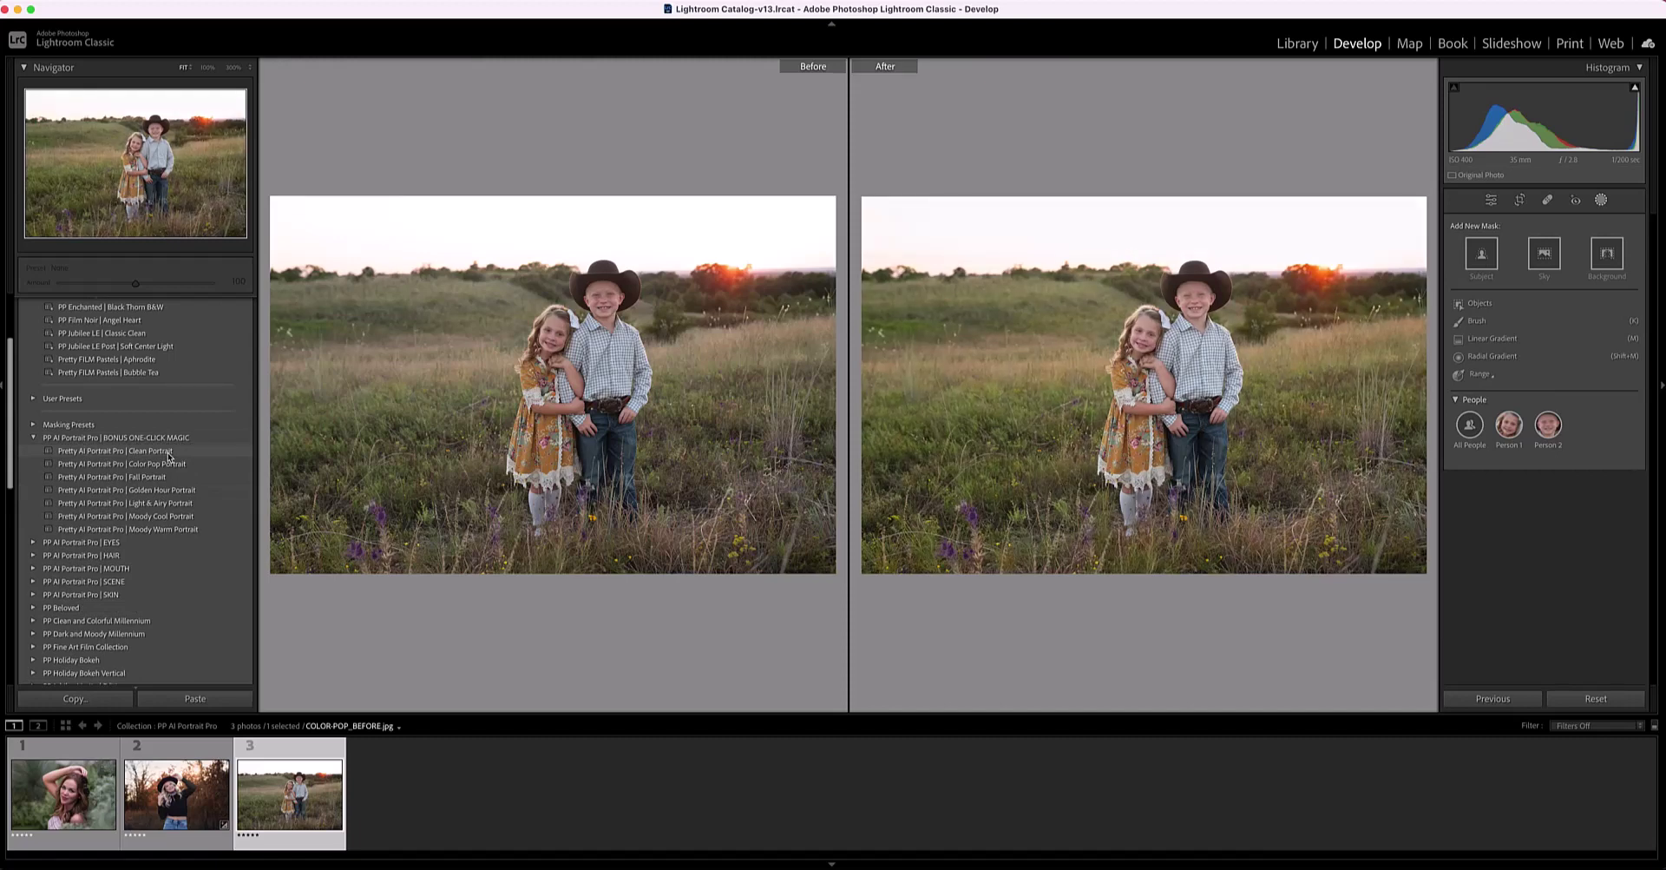
pyautogui.press('y')
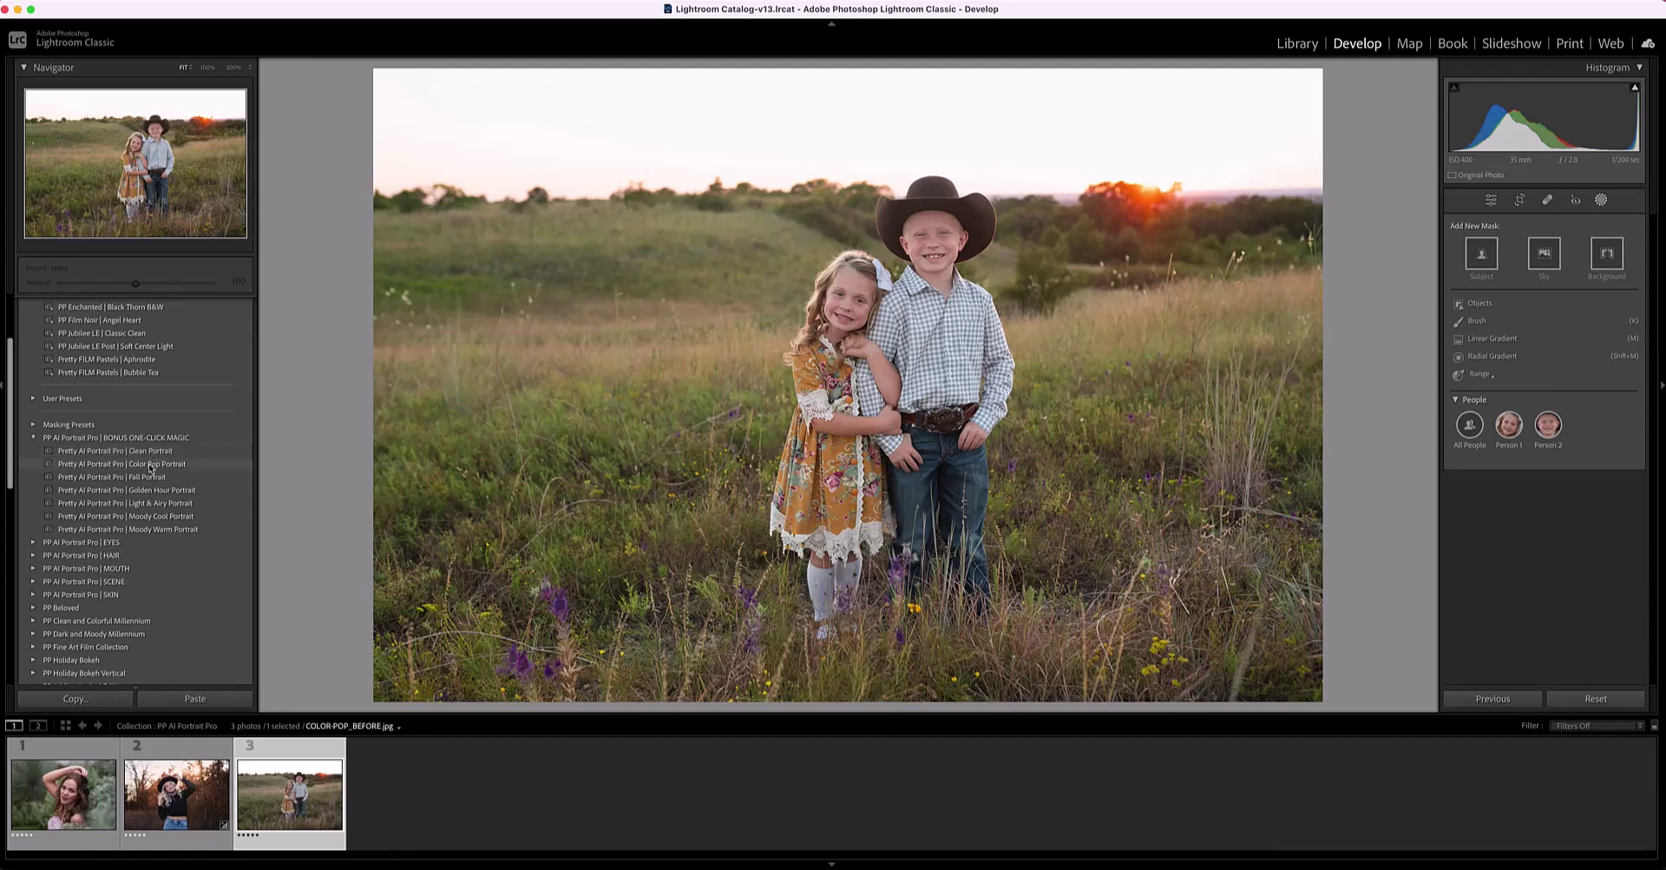
# Apply the Pretty AI Portrait Pro | Color Pop Portrait preset at amount 100
pyautogui.click(150, 467)
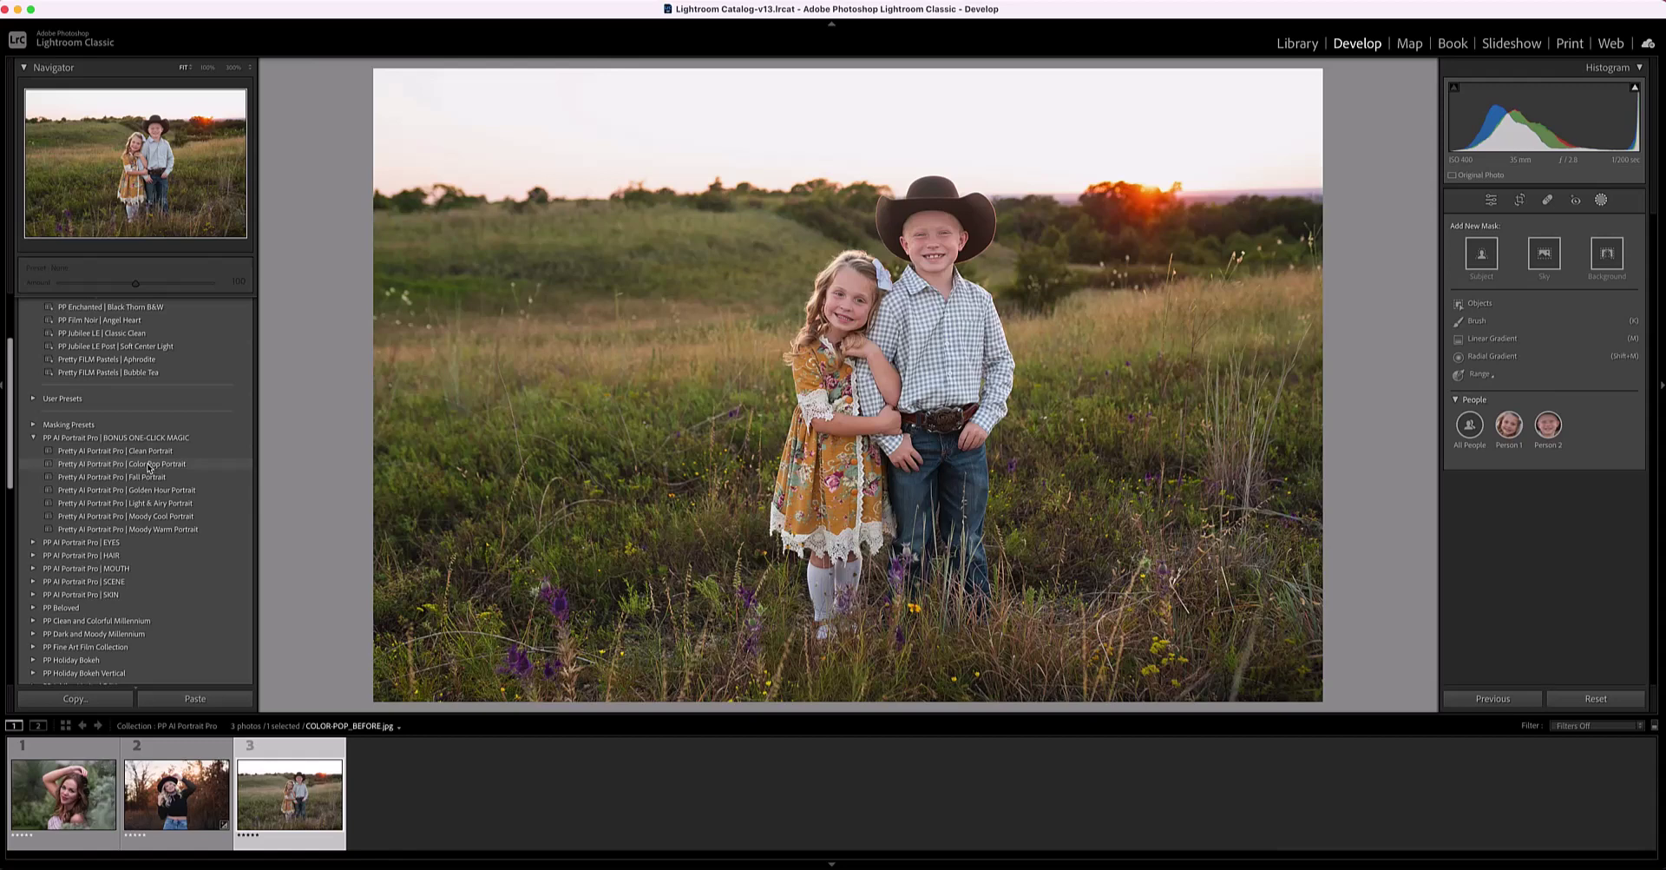
pyautogui.click(149, 467)
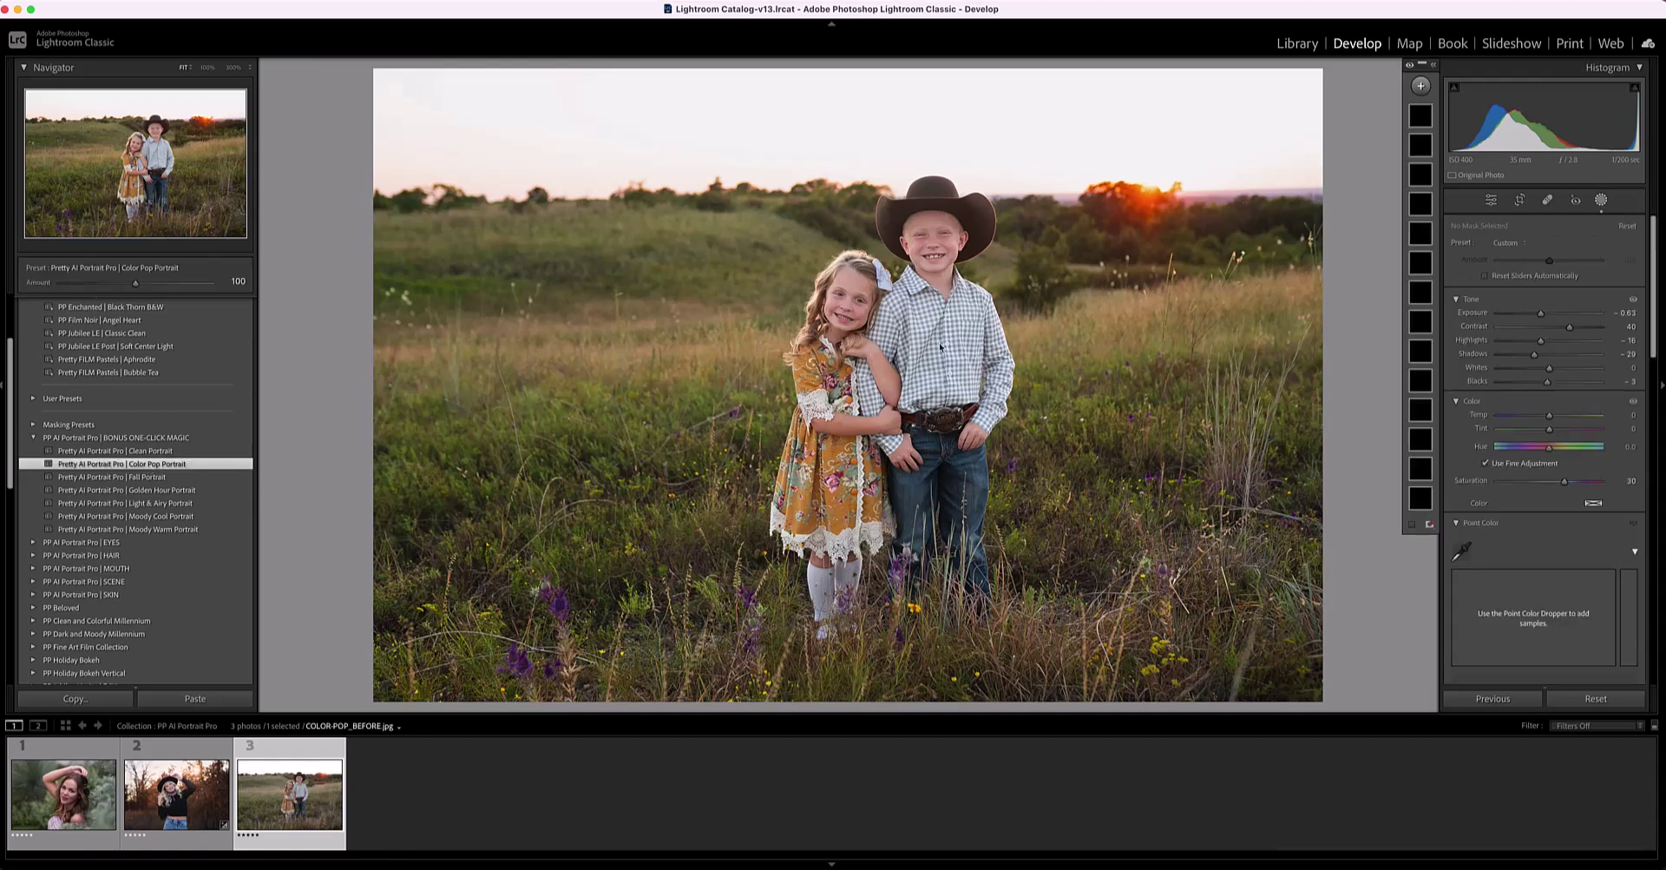
pyautogui.moveTo(1423, 119)
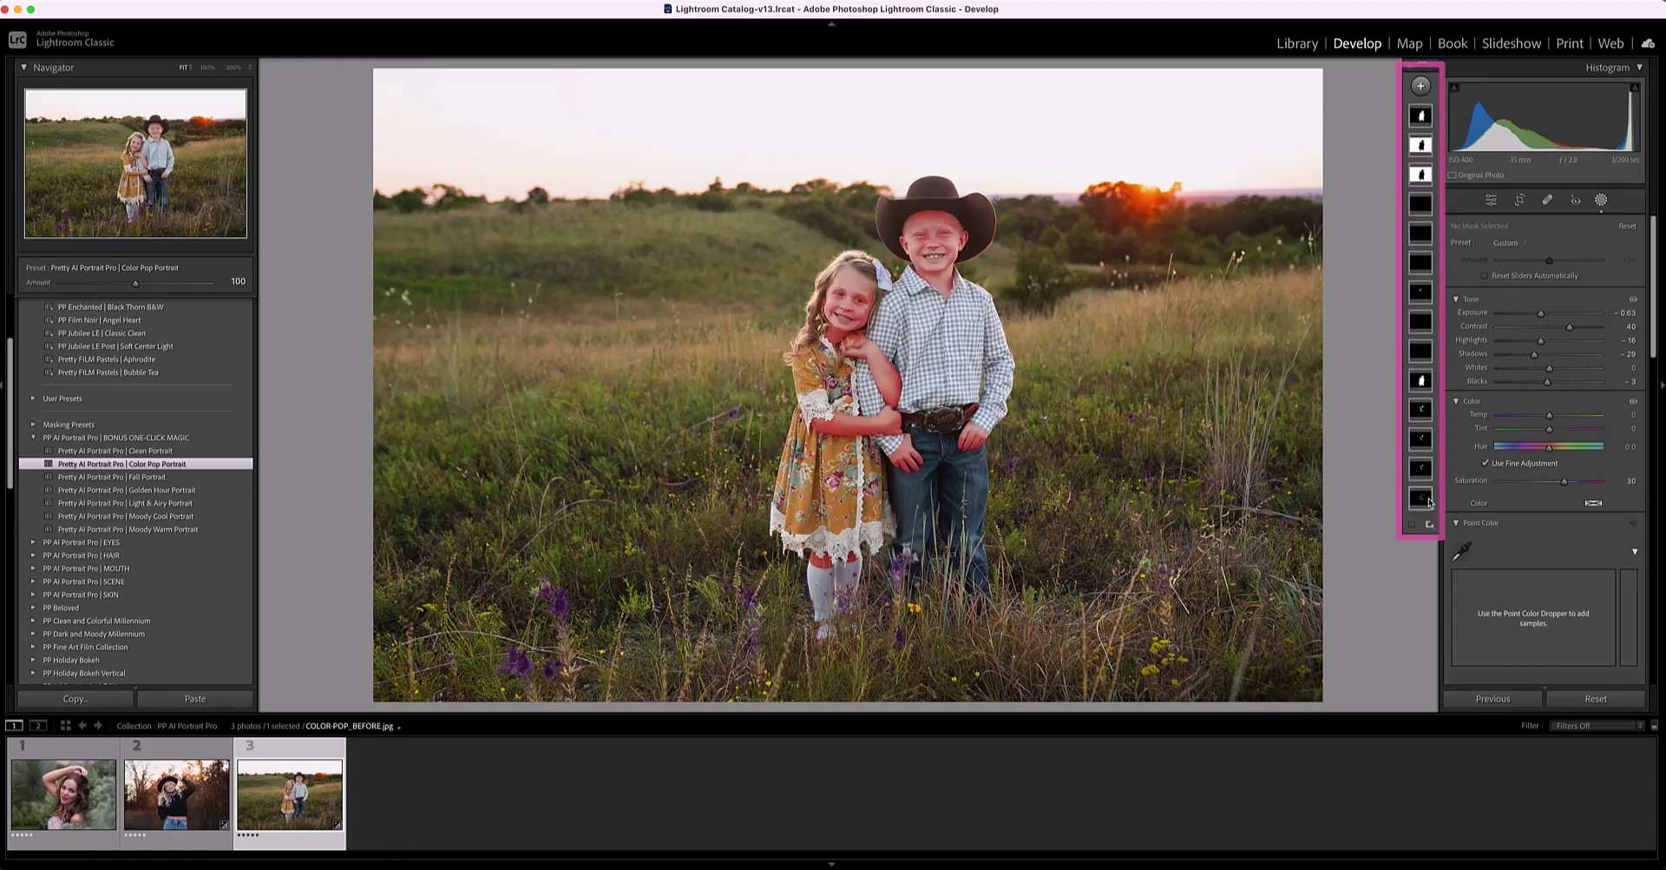
pyautogui.click(34, 460)
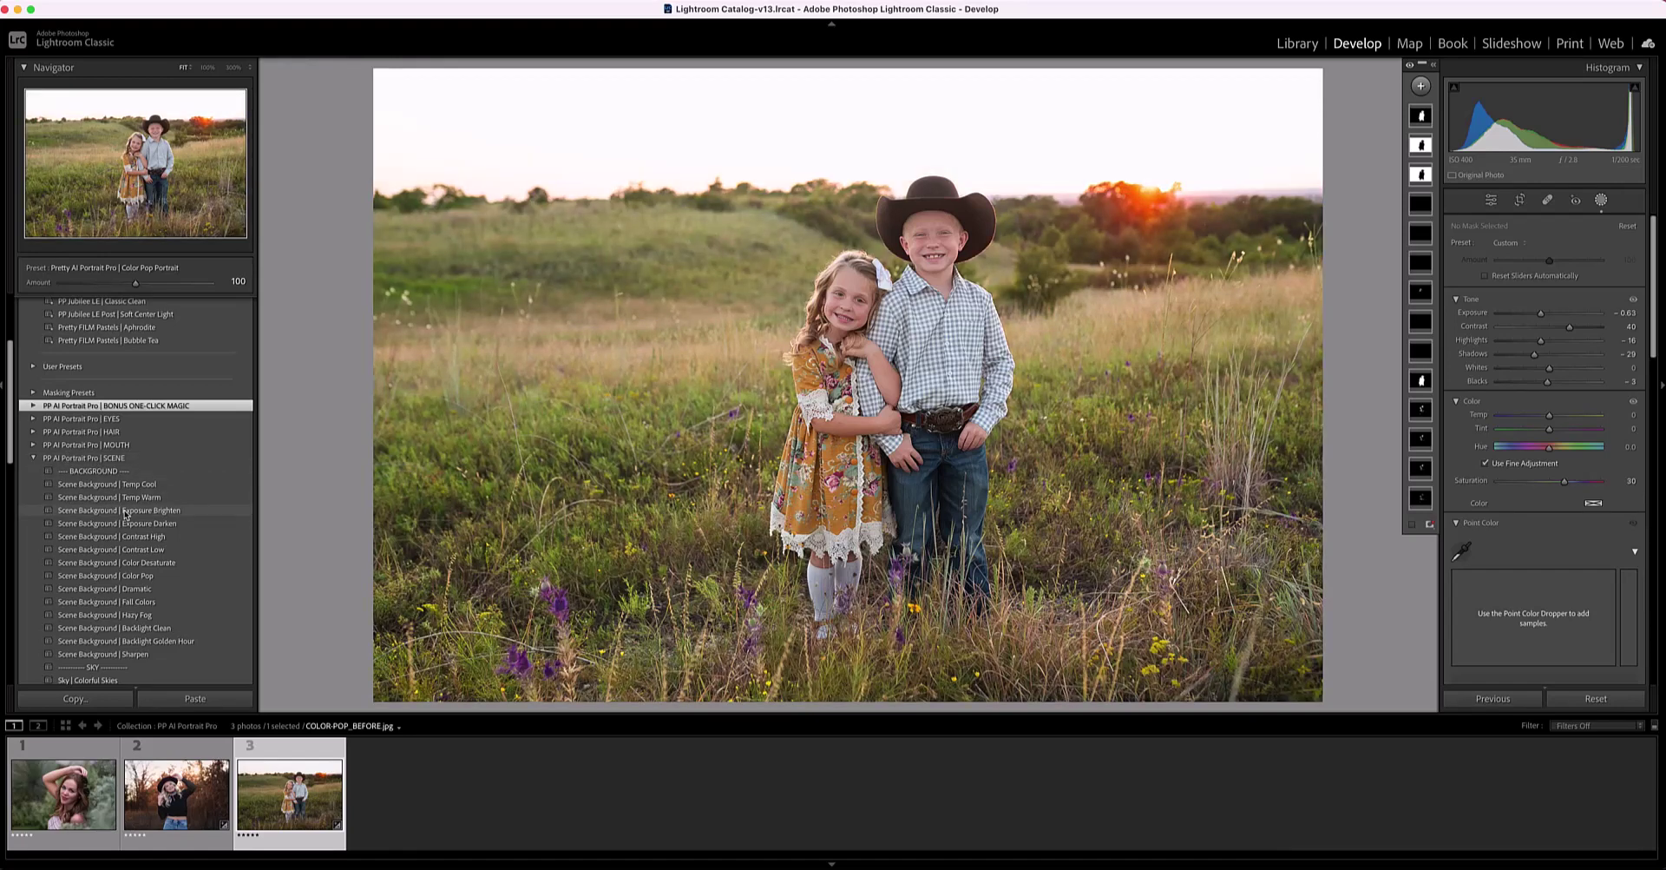
# Apply Scene Background | Exposure Brighten at amount 46 and check its mask
pyautogui.click(125, 512)
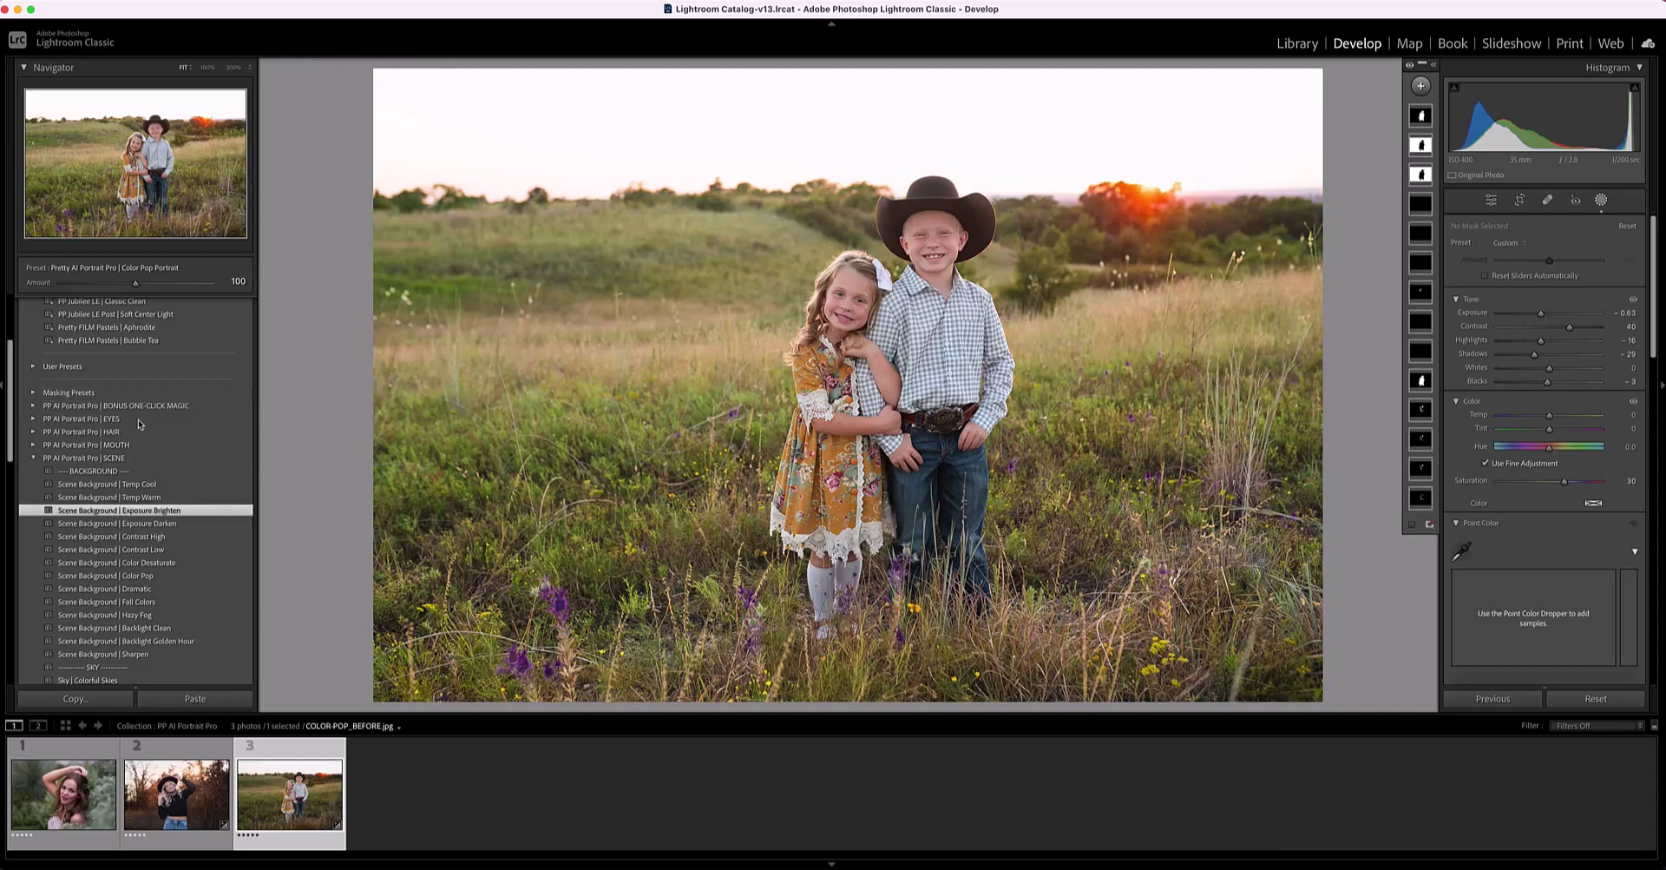
pyautogui.moveTo(136, 284); pyautogui.dragTo(103, 283)
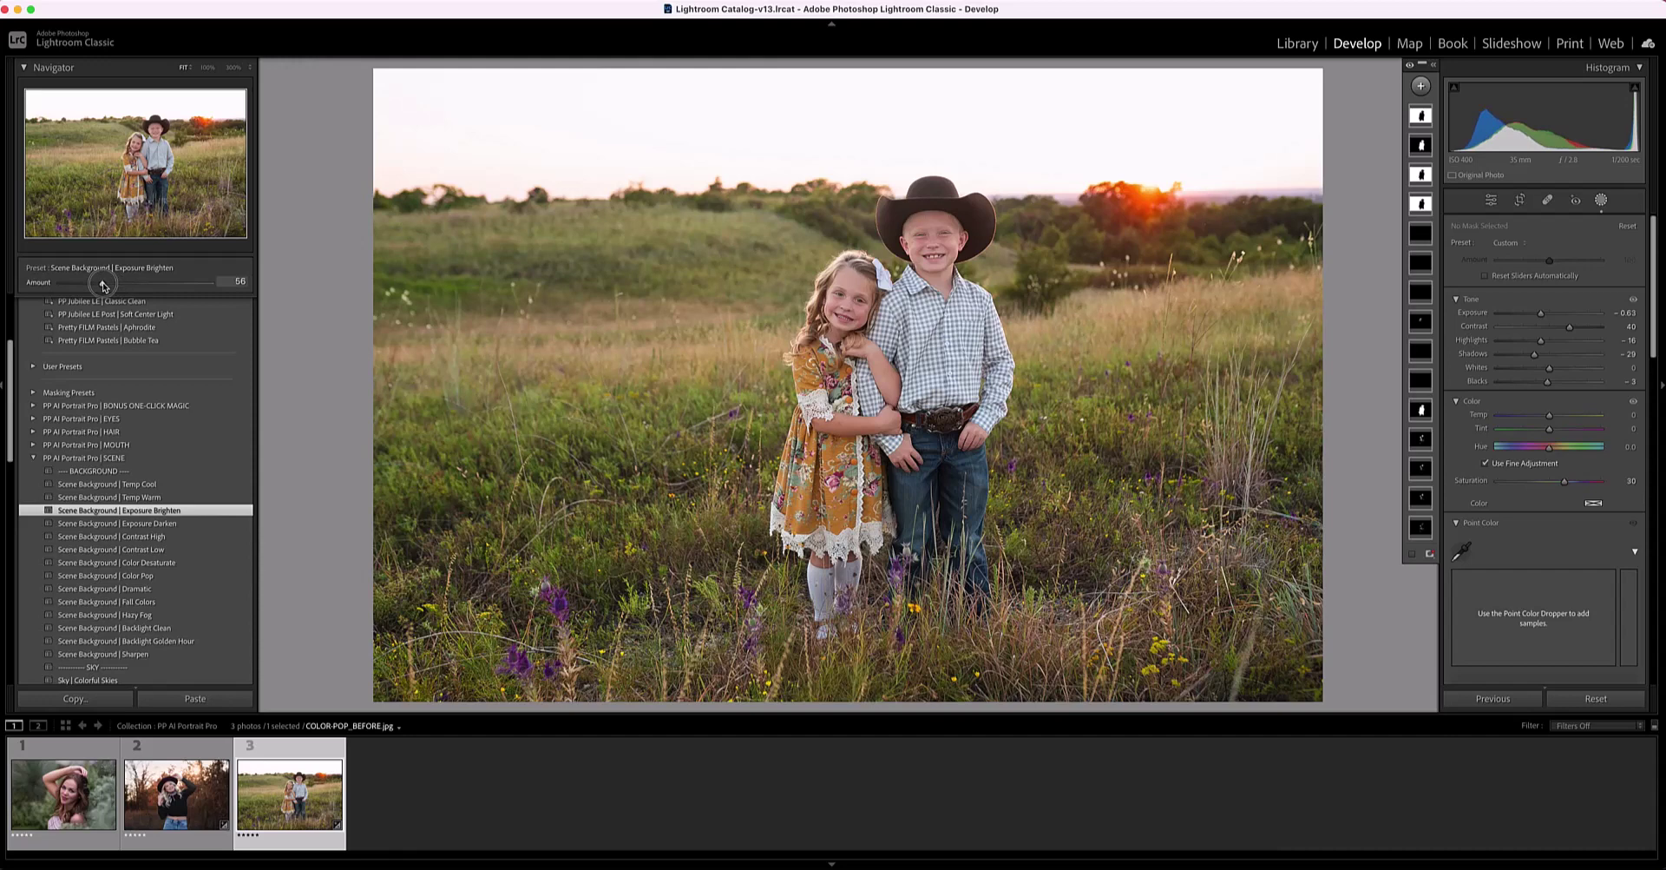
pyautogui.moveTo(104, 285); pyautogui.dragTo(97, 287)
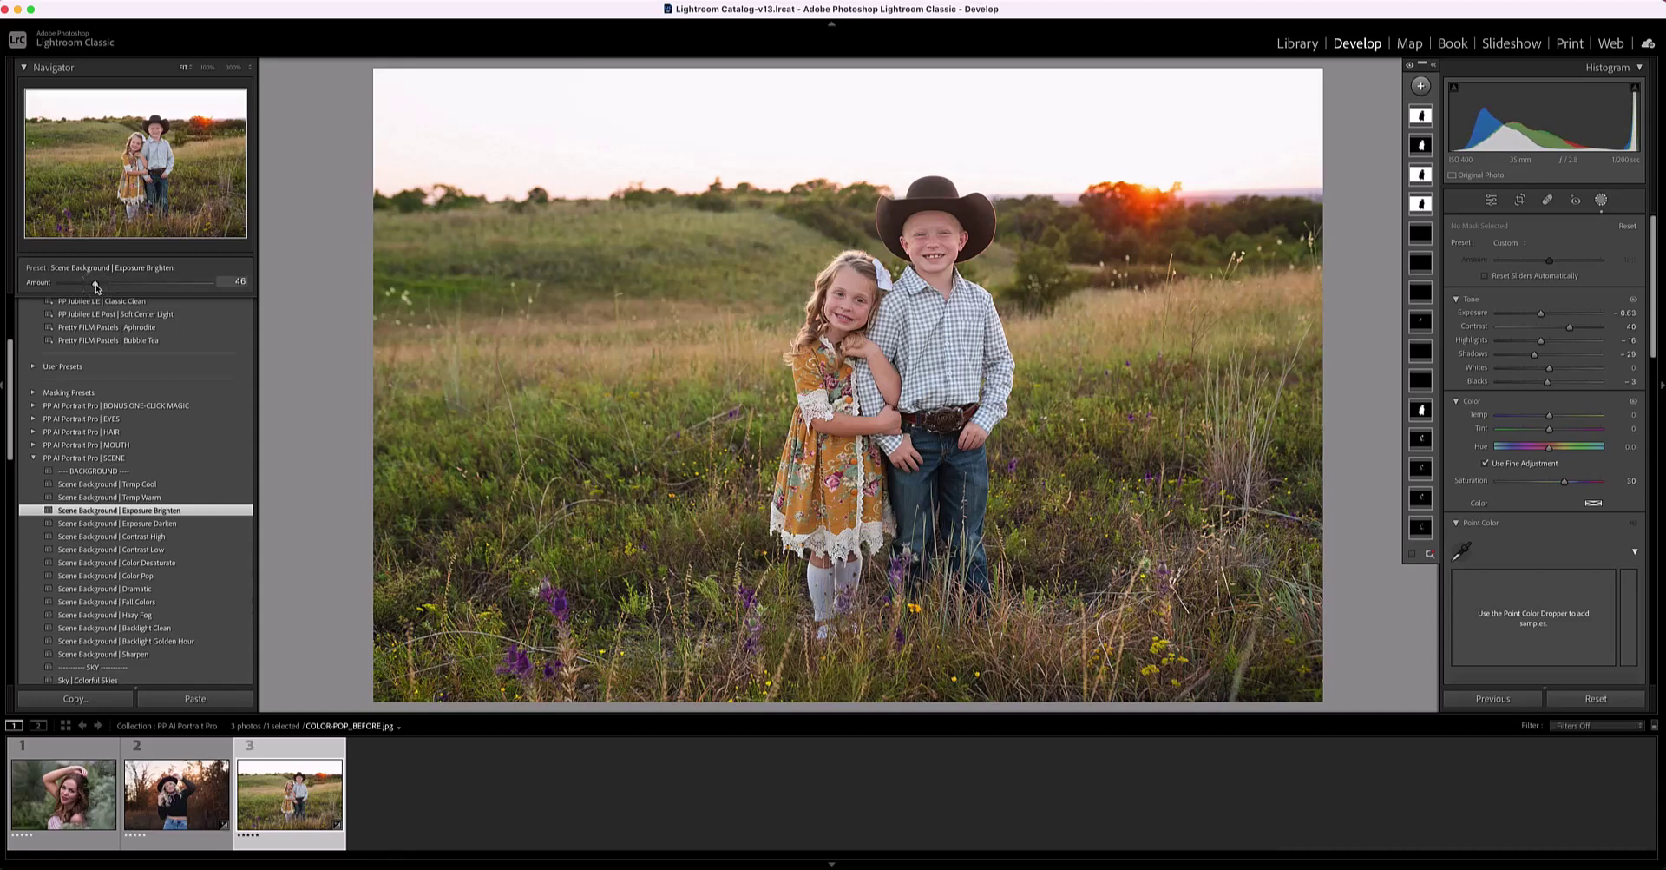
pyautogui.click(1435, 67)
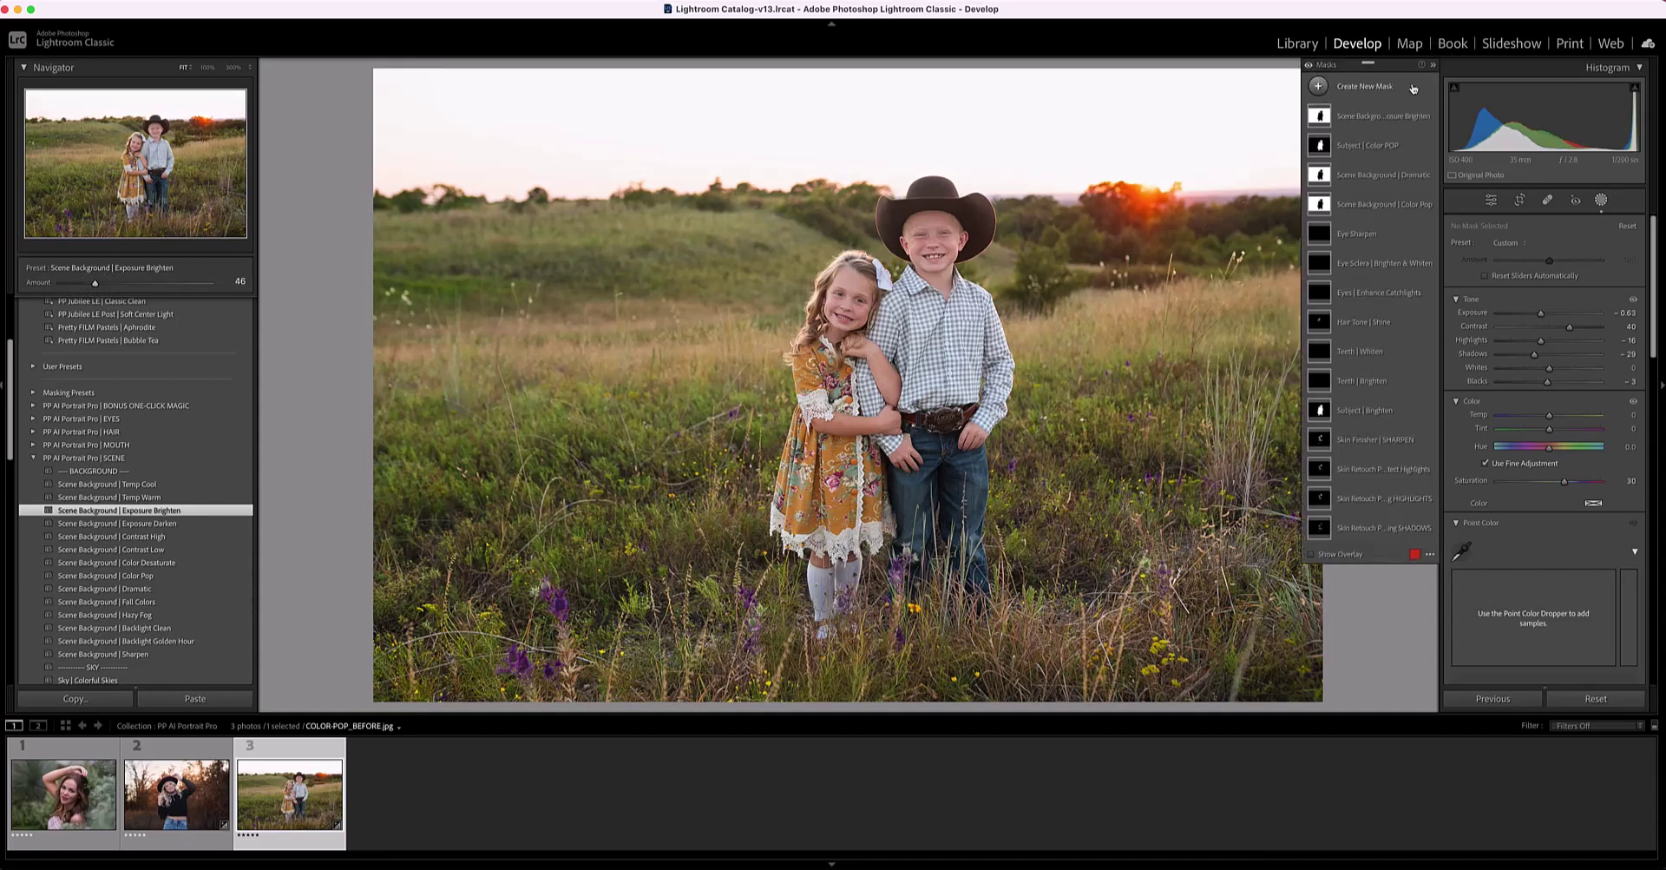
pyautogui.click(1368, 119)
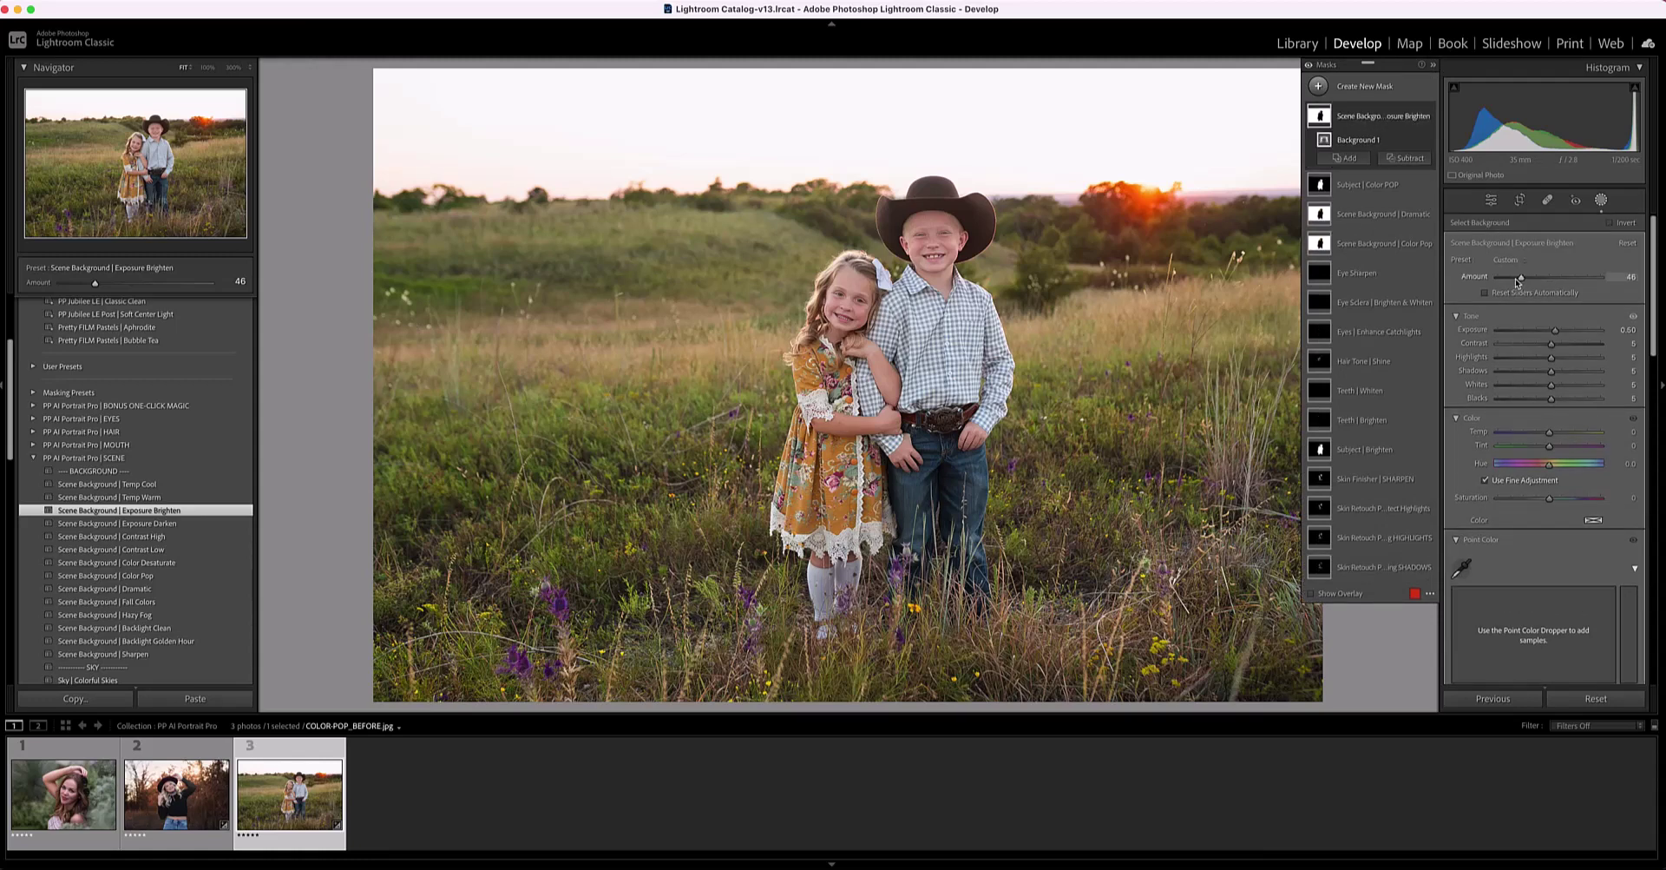
pyautogui.click(1432, 65)
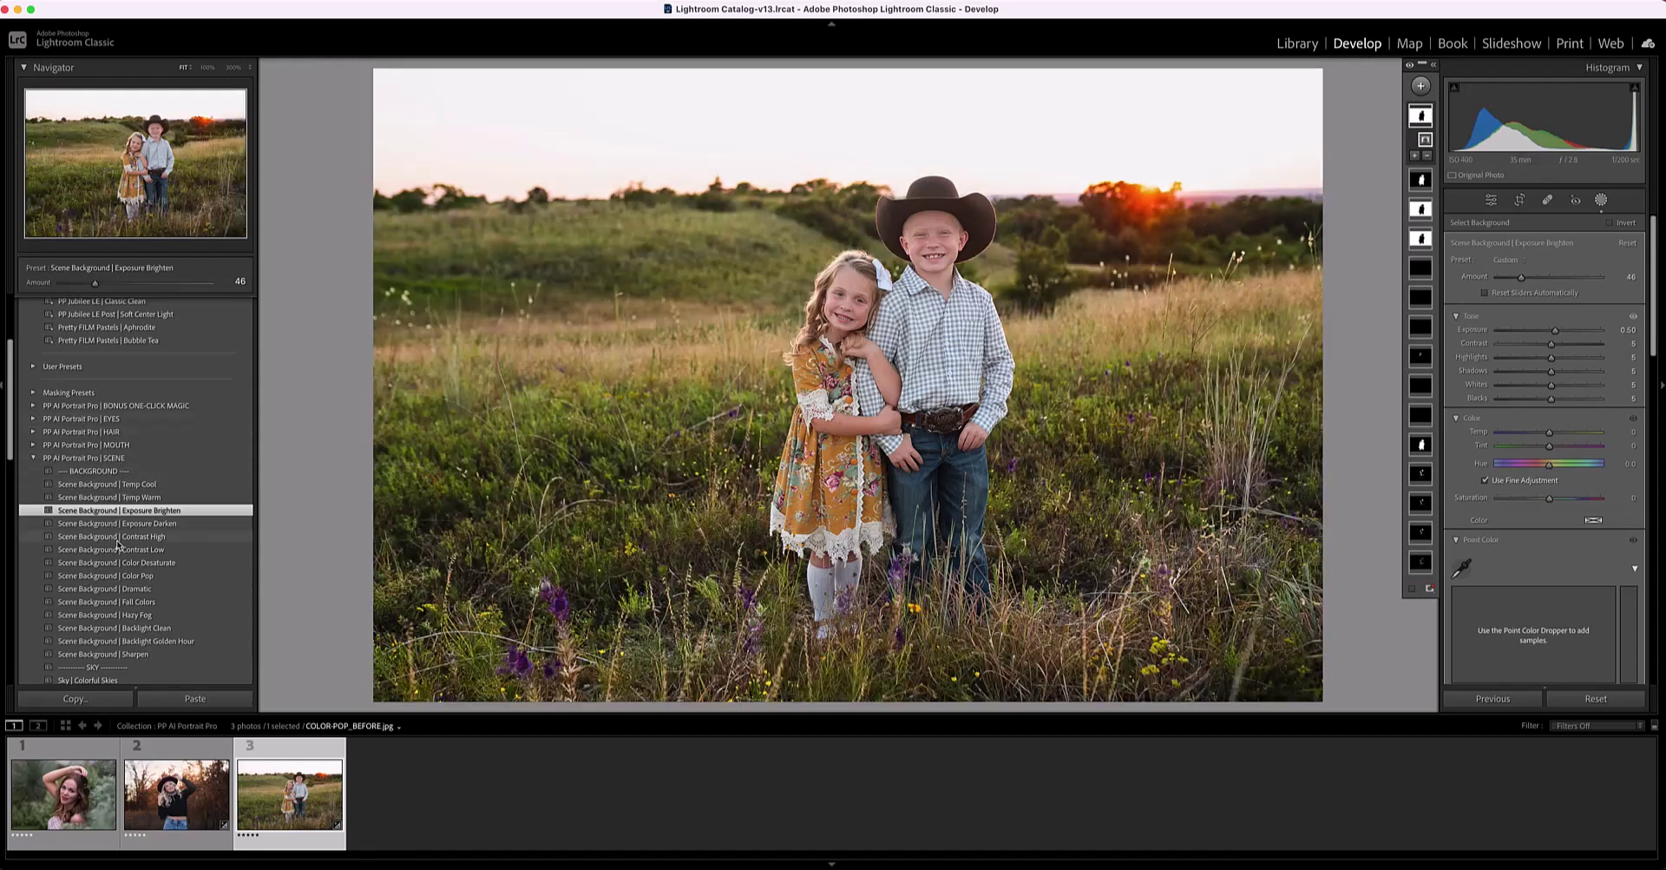
# Add Scene Background | Contrast High at 27, then compare Before/After in Lights Out
pyautogui.click(128, 540)
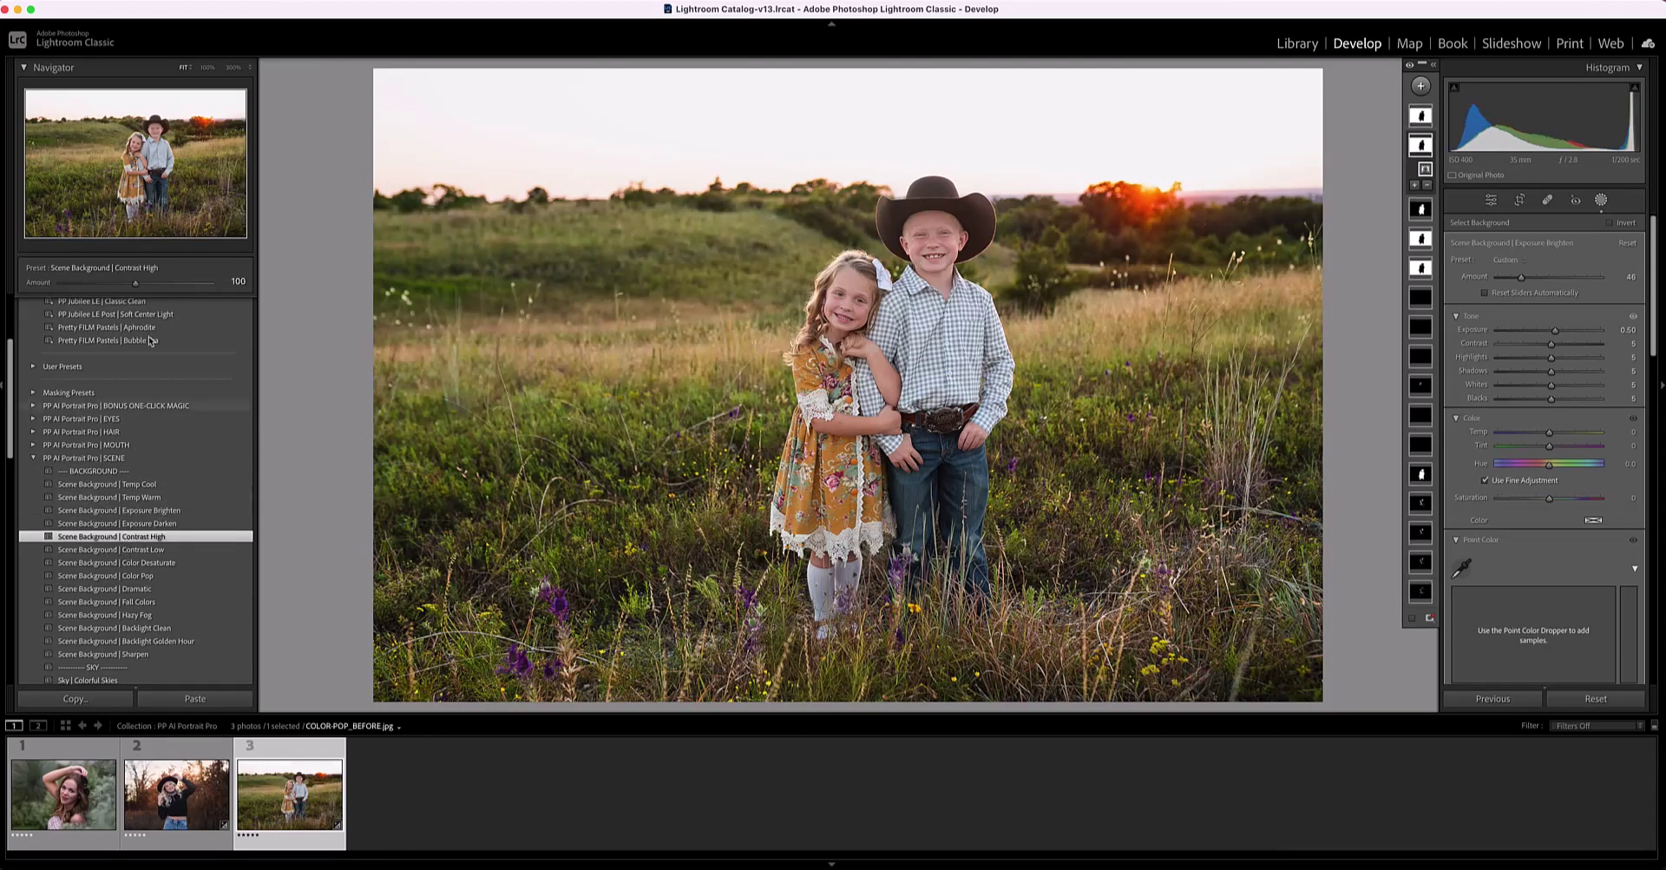
pyautogui.moveTo(135, 283); pyautogui.dragTo(80, 283)
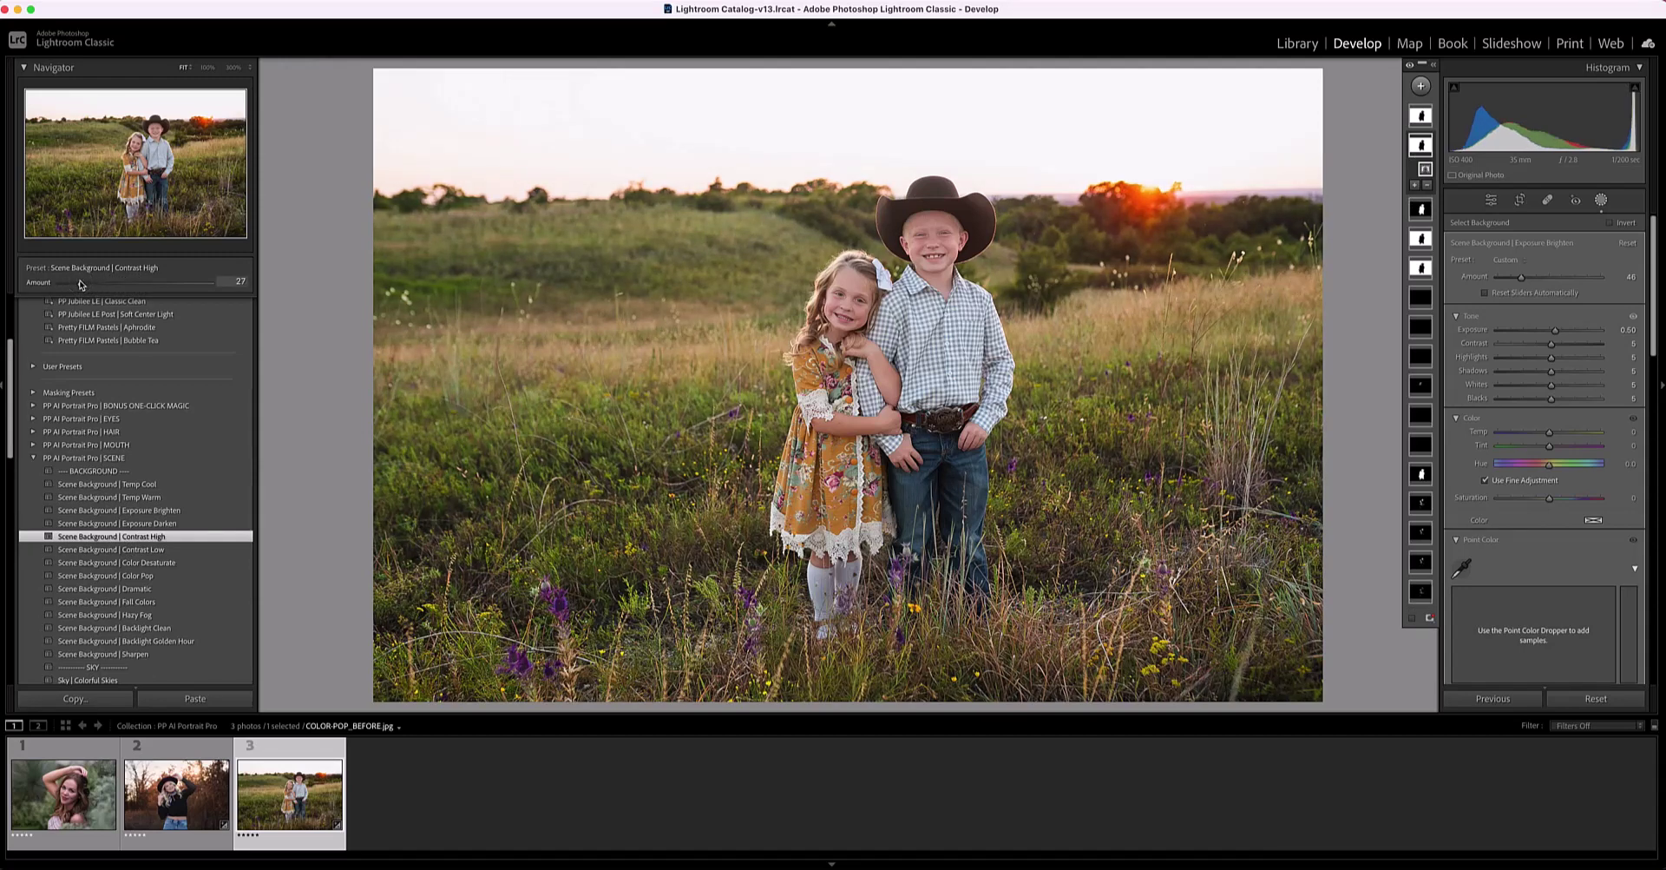
pyautogui.press('y')
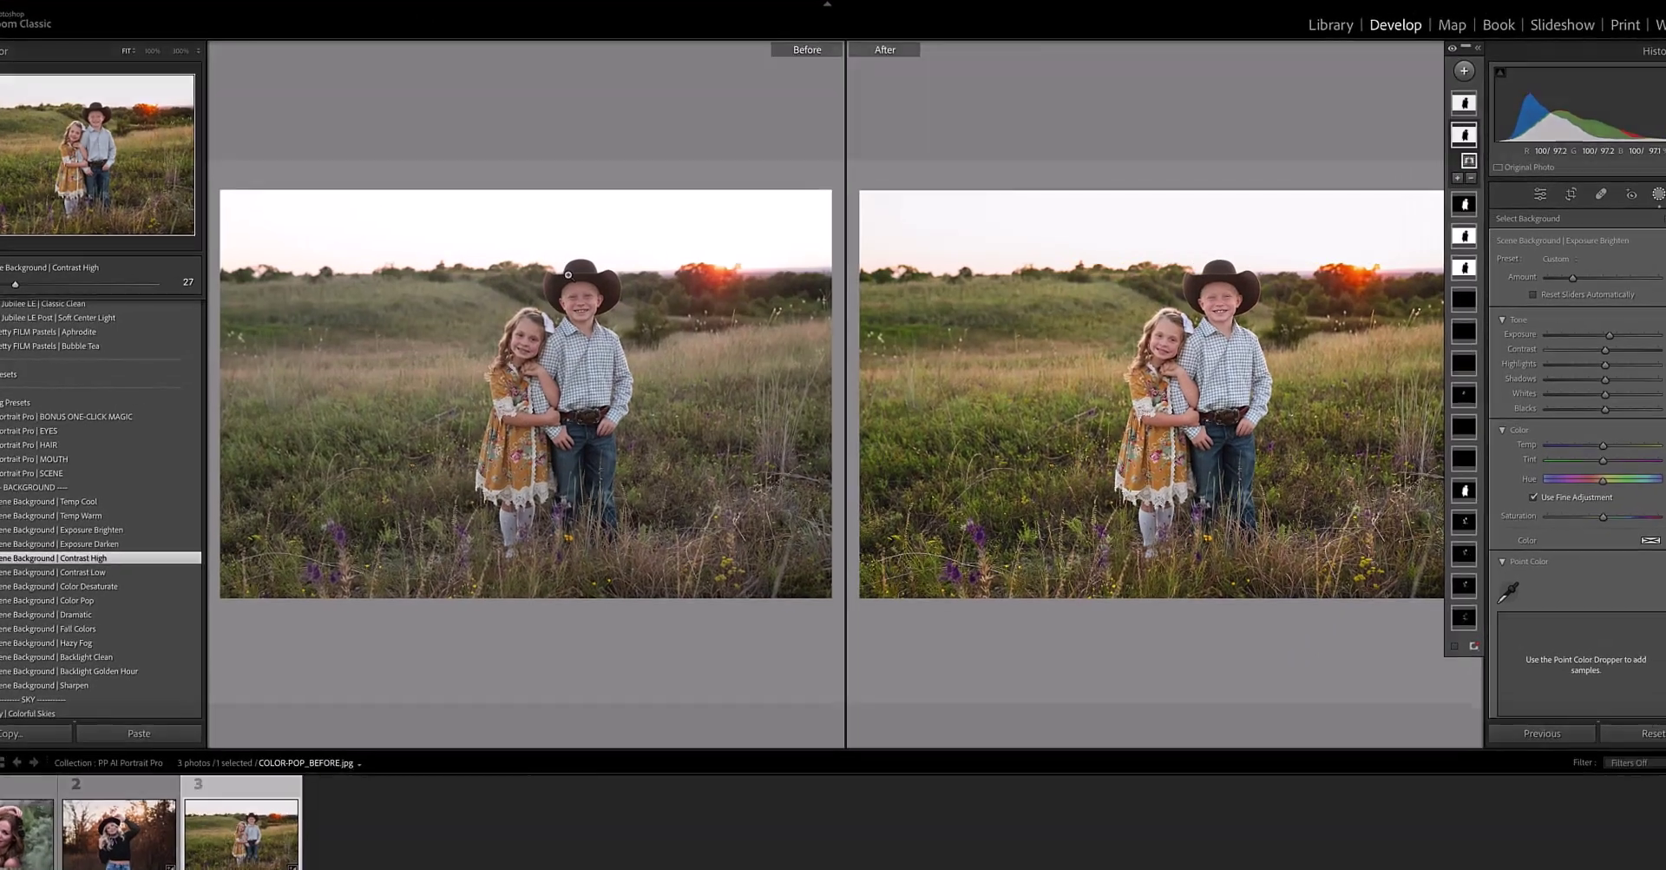
pyautogui.press('l')
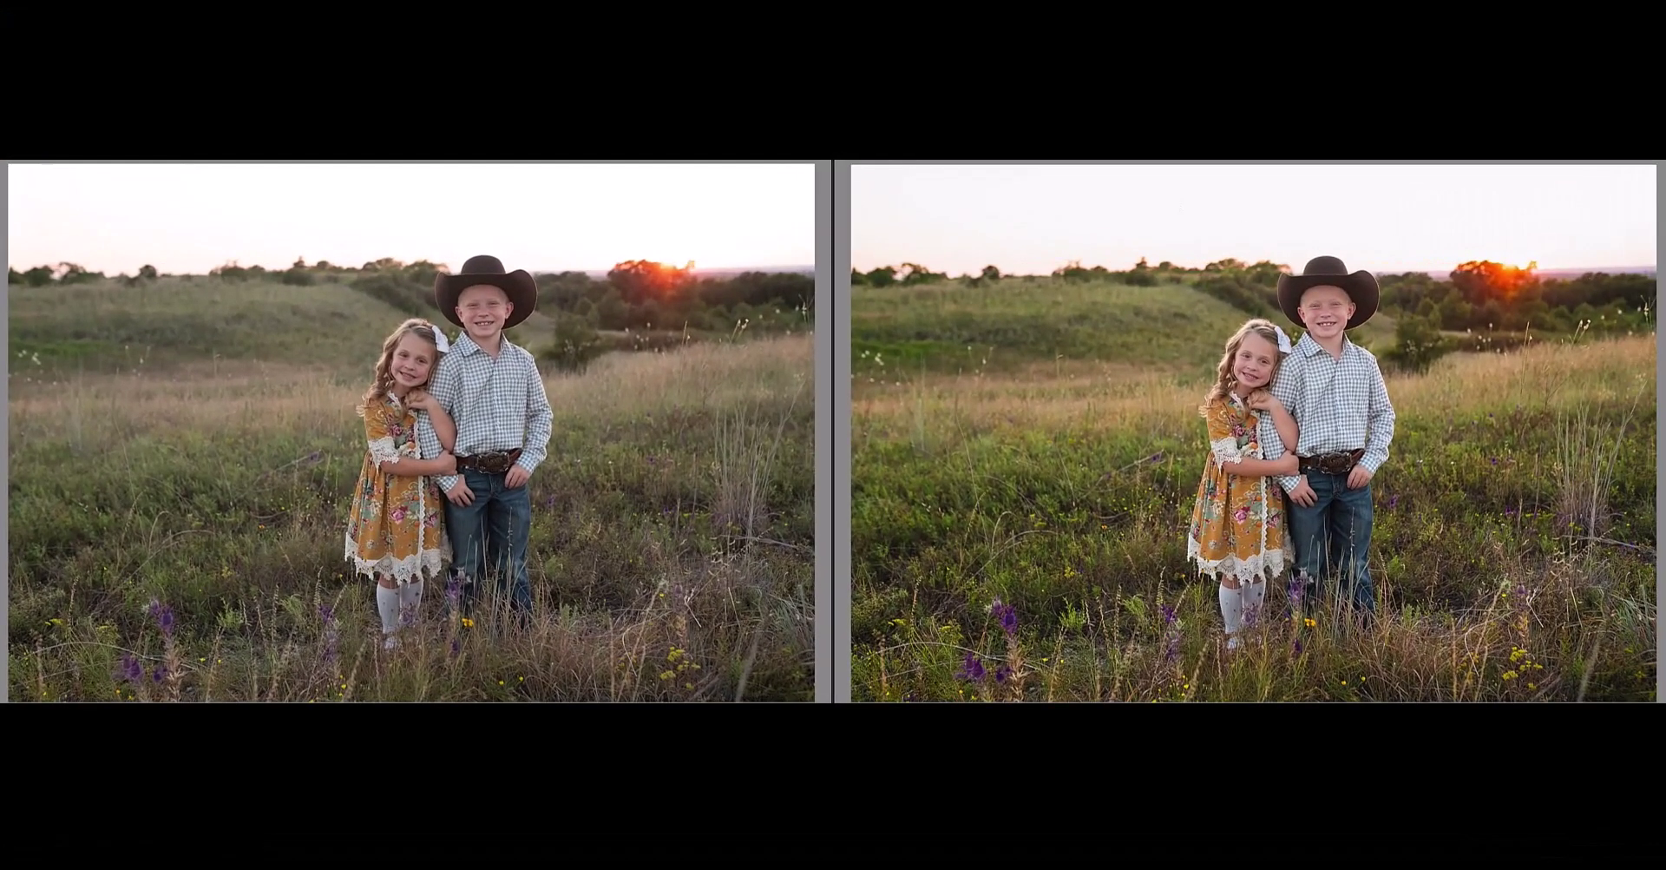